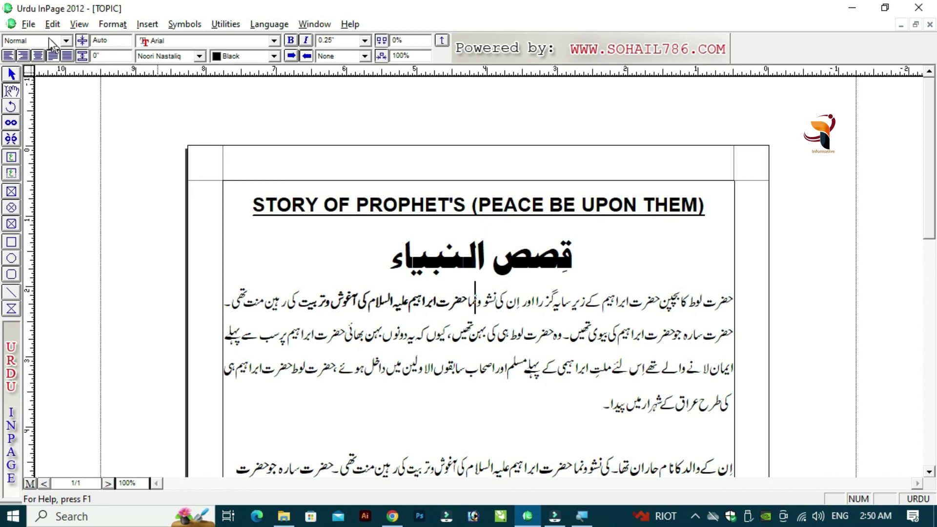
click(53, 24)
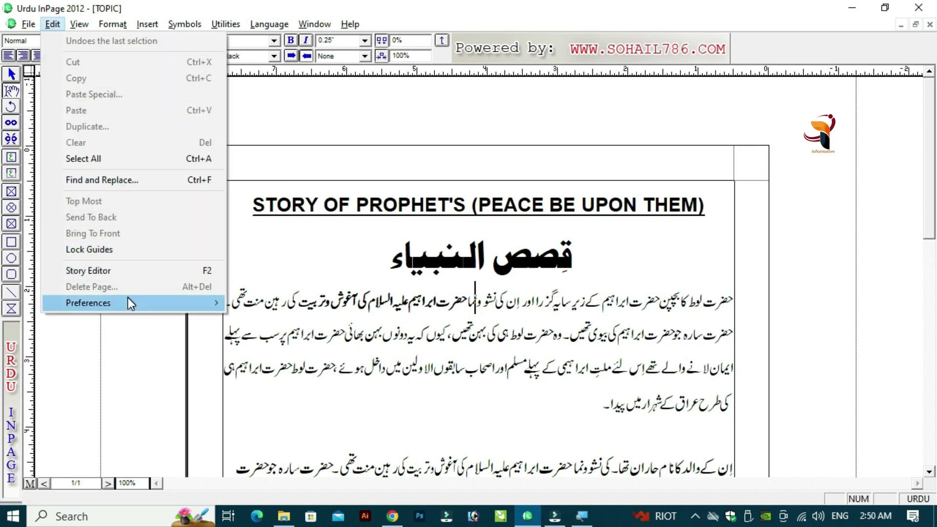
mouse_move(148, 302)
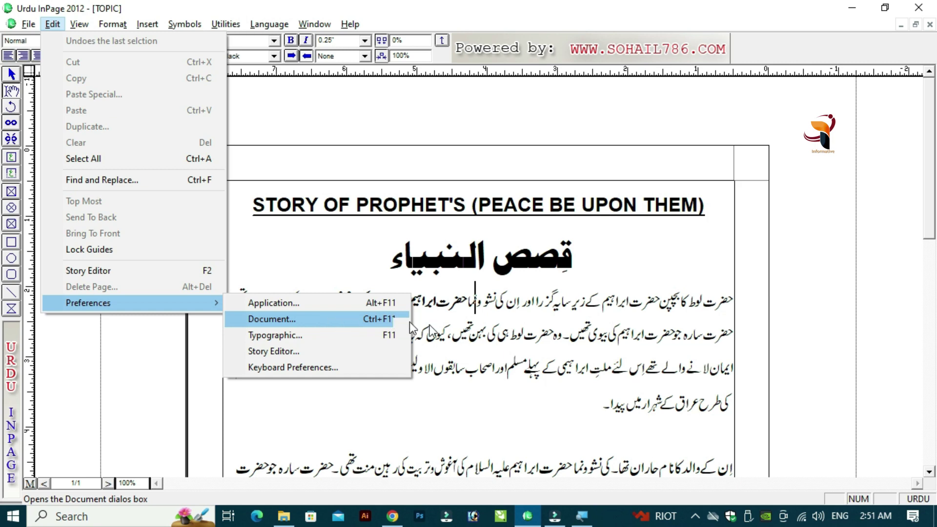
click(461, 326)
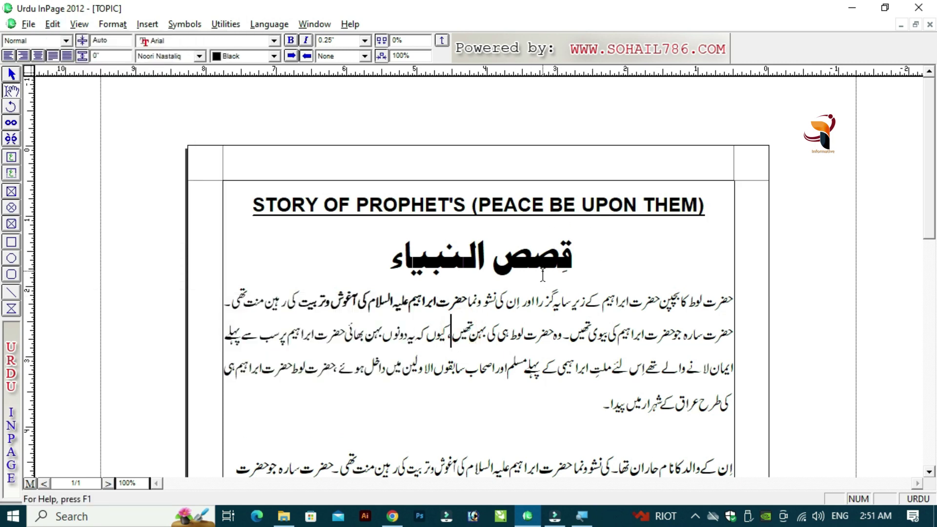
key(ctrl+n)
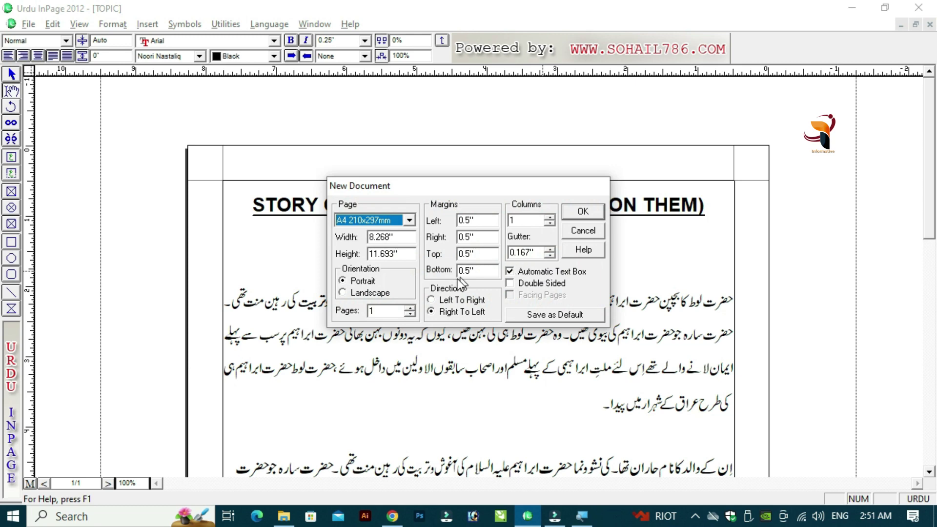
key(Escape)
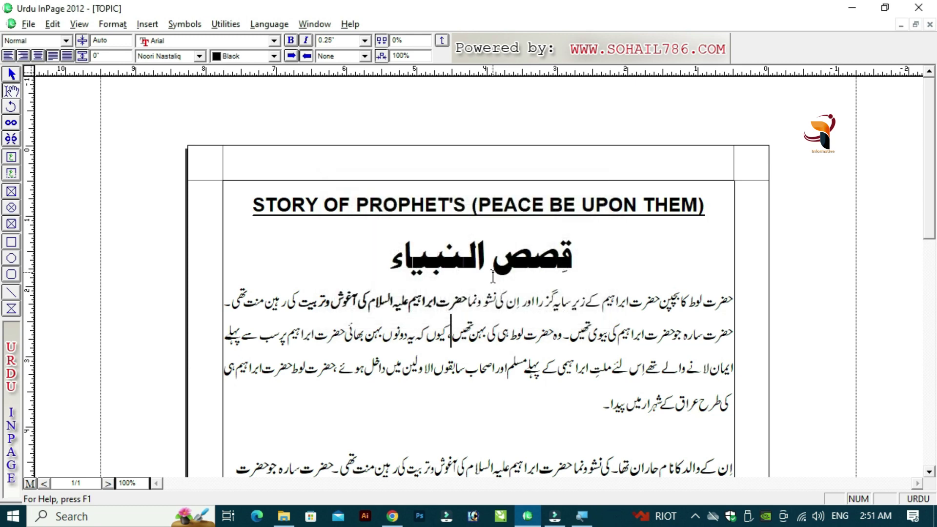
Step: Review the general measurement unit options in the document preferences and leave without changes
click(504, 305)
click(420, 304)
key(ctrl+y)
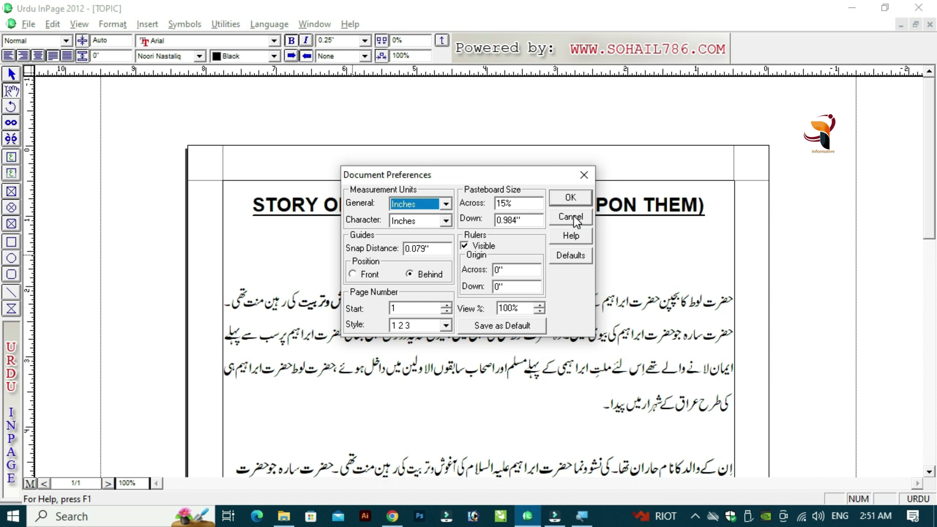
click(445, 205)
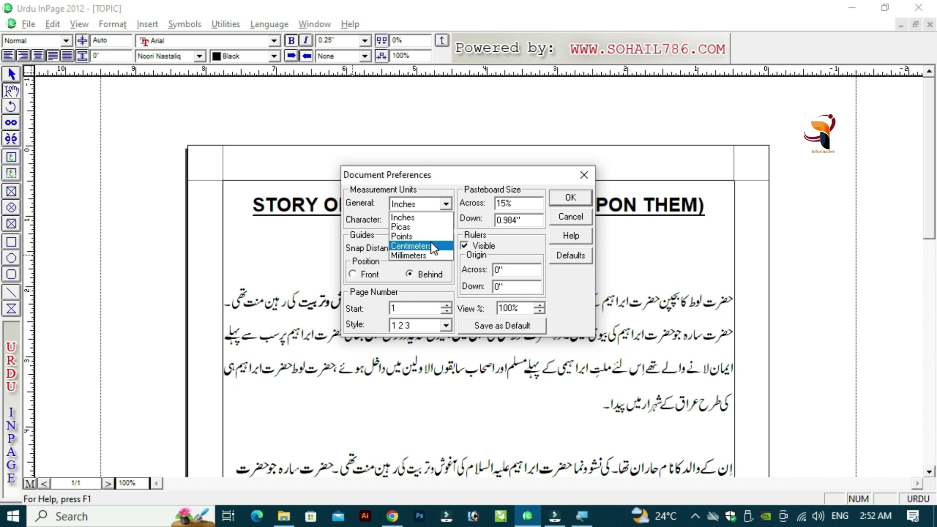
click(569, 219)
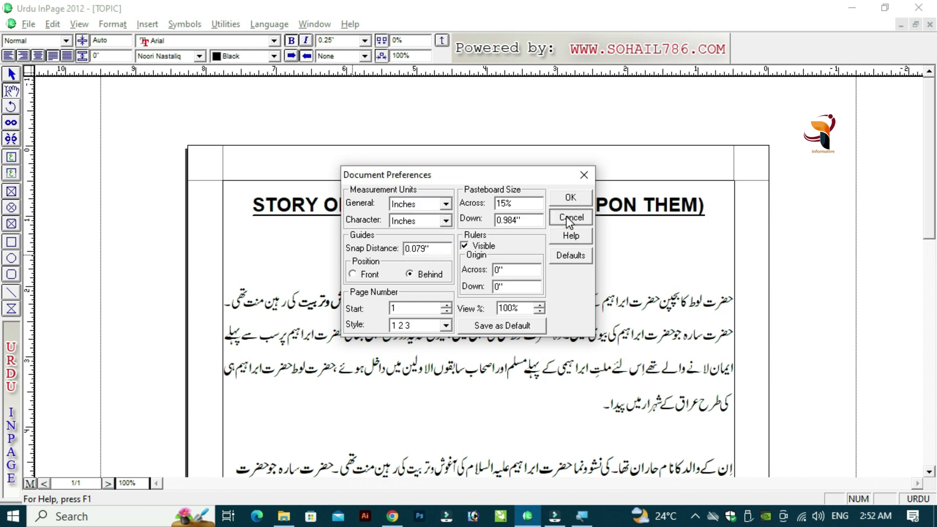
click(568, 216)
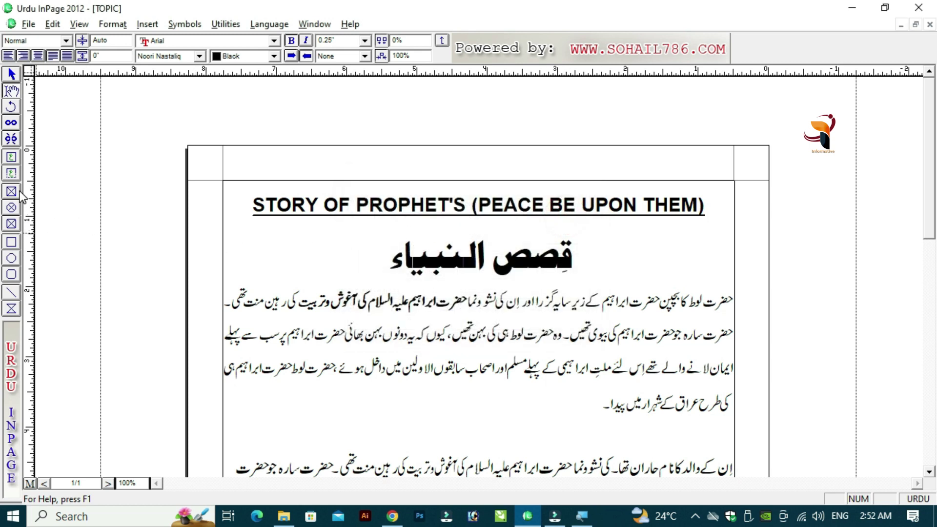
Step: Draw a text box about 2.39 by 1.29 inches over the first Urdu paragraph and move it closer to the paragraph's centre
click(11, 157)
drag(442, 301, 609, 393)
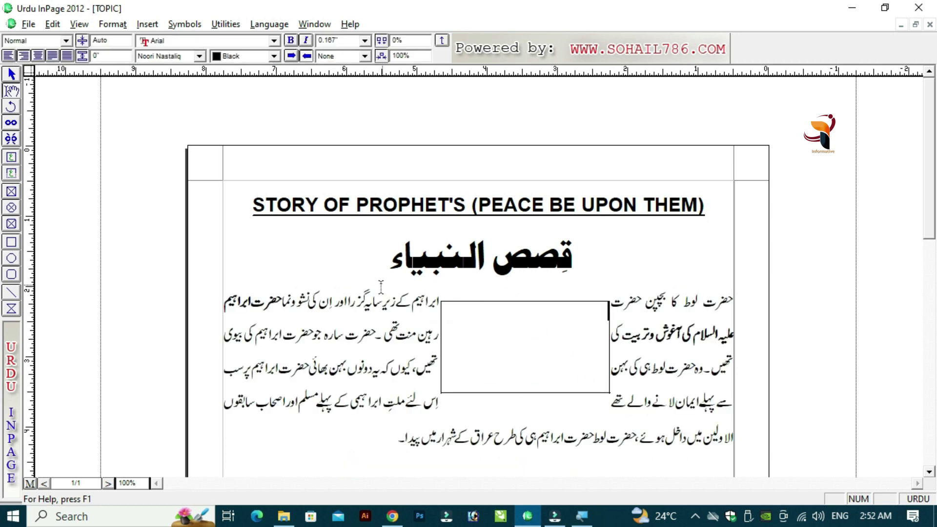
click(11, 75)
click(522, 336)
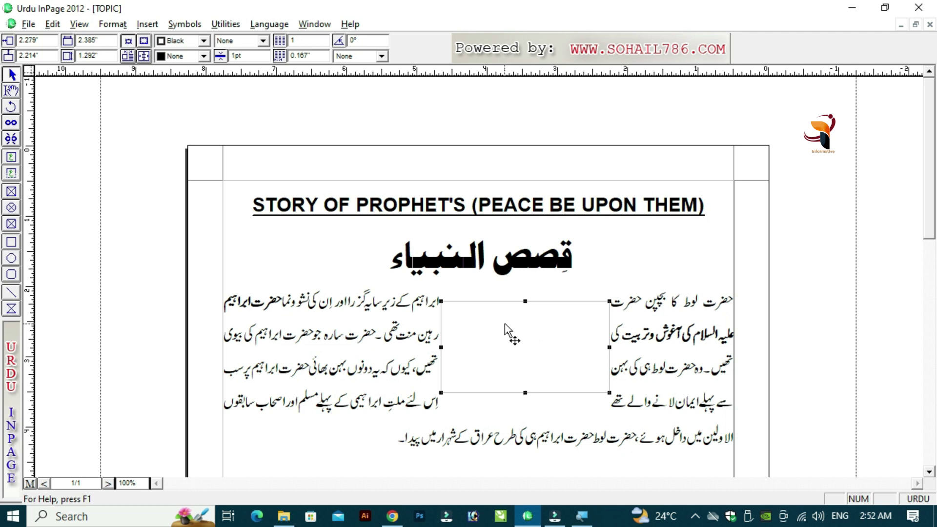
drag(523, 318, 486, 336)
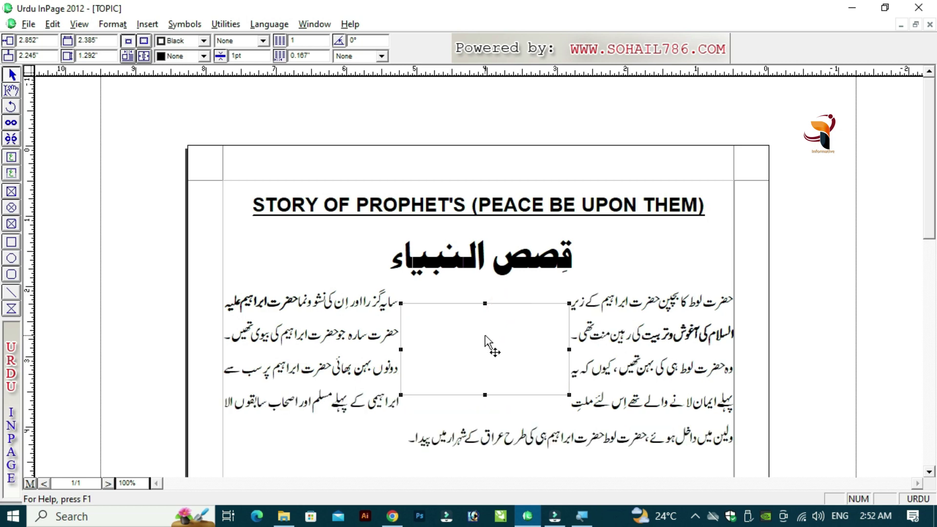
Step: With the text box selected, examine which units the document preferences offer for general measurements, then cancel
key(ctrl+k)
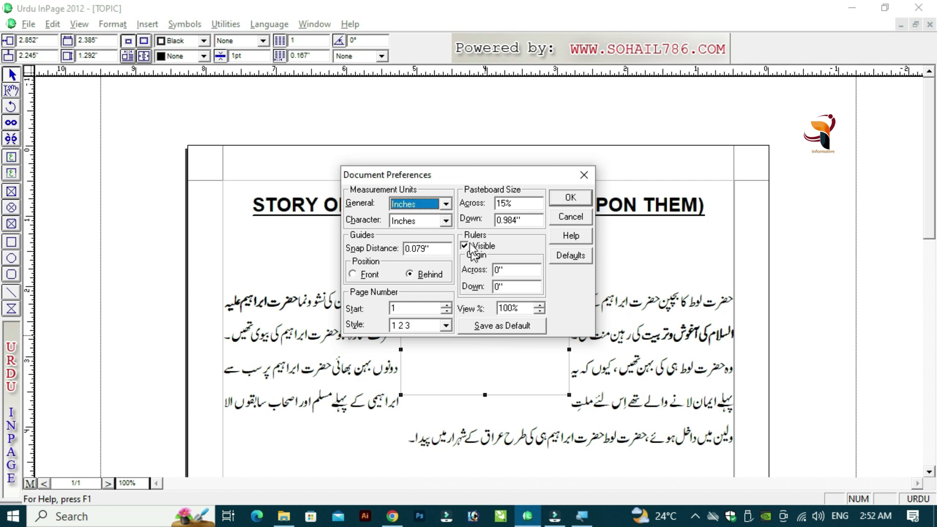
click(447, 204)
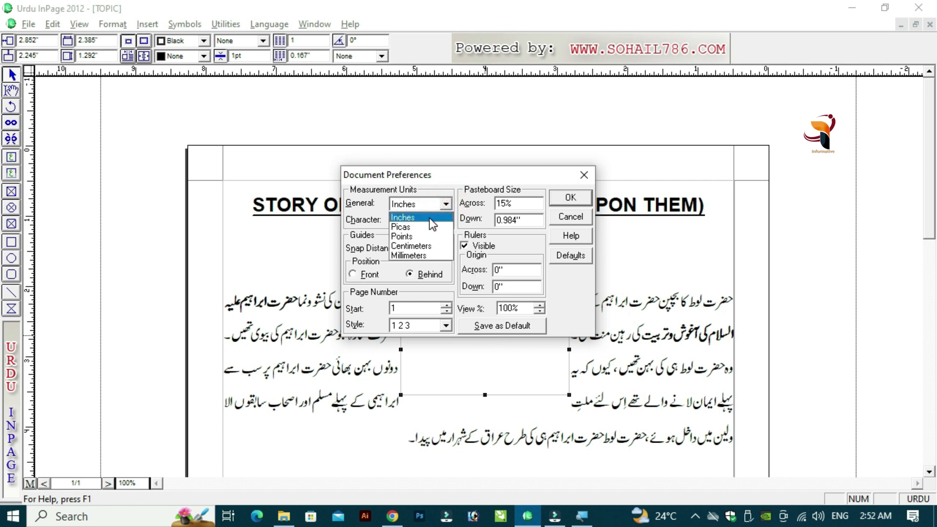
click(458, 174)
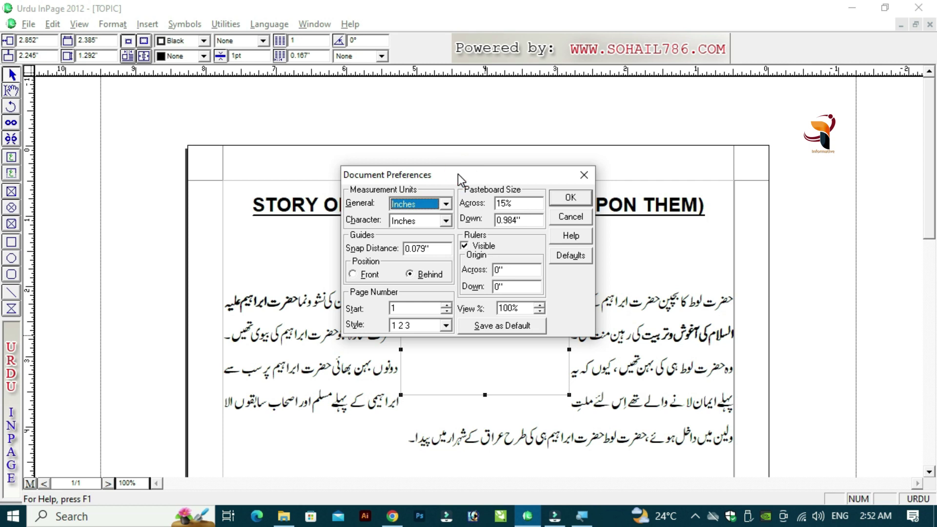
click(446, 204)
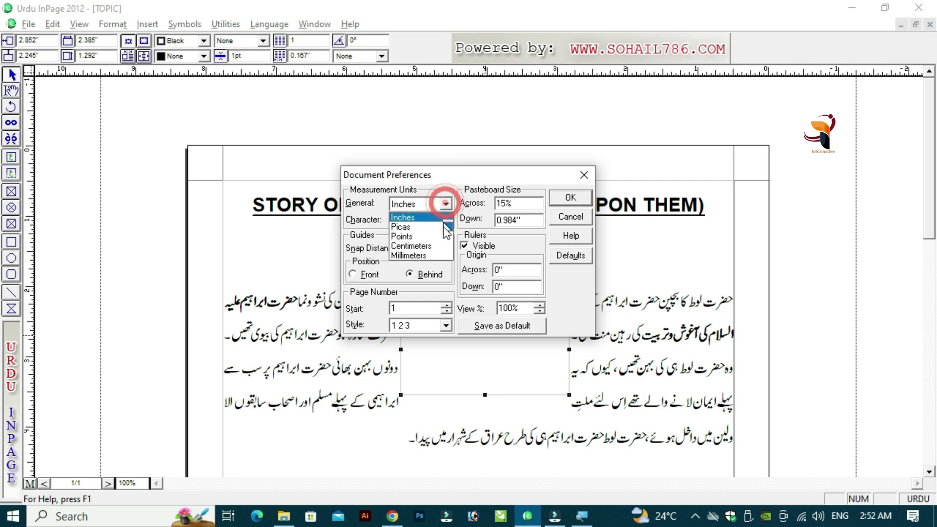
click(448, 176)
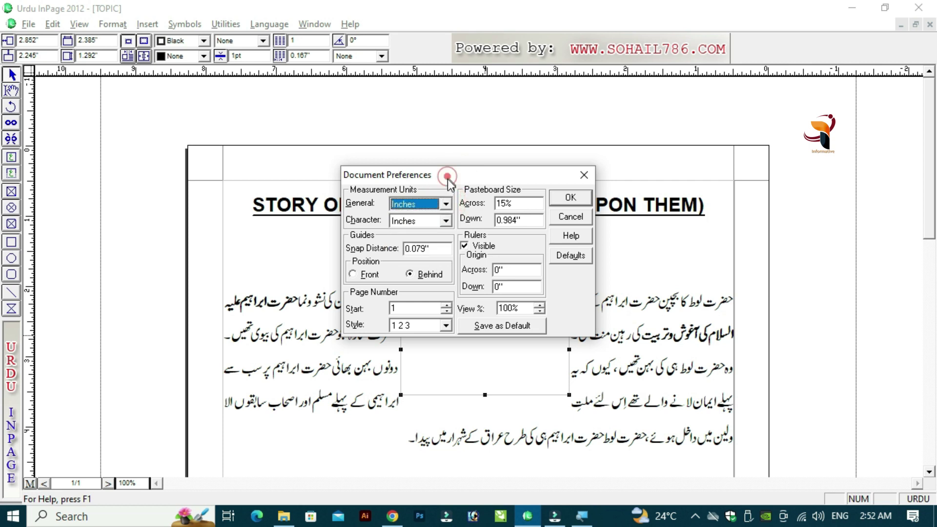
click(449, 180)
click(446, 203)
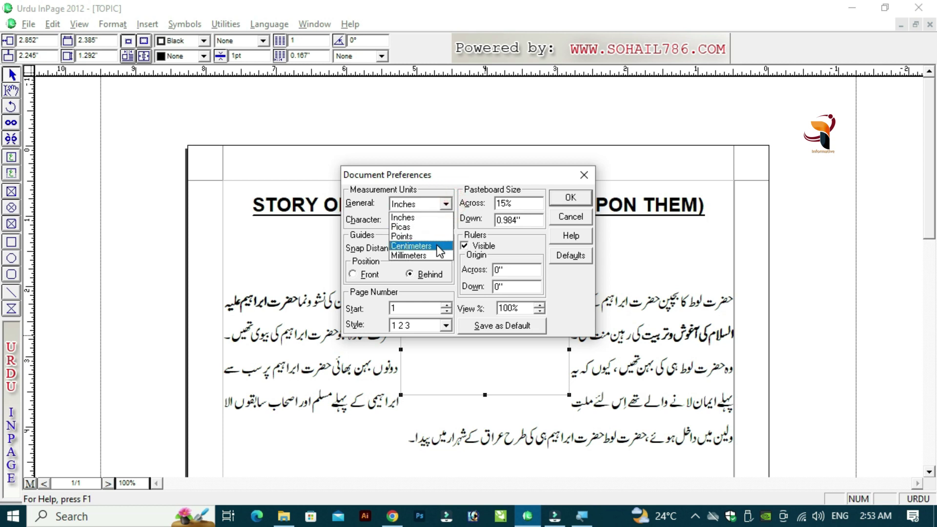
click(446, 181)
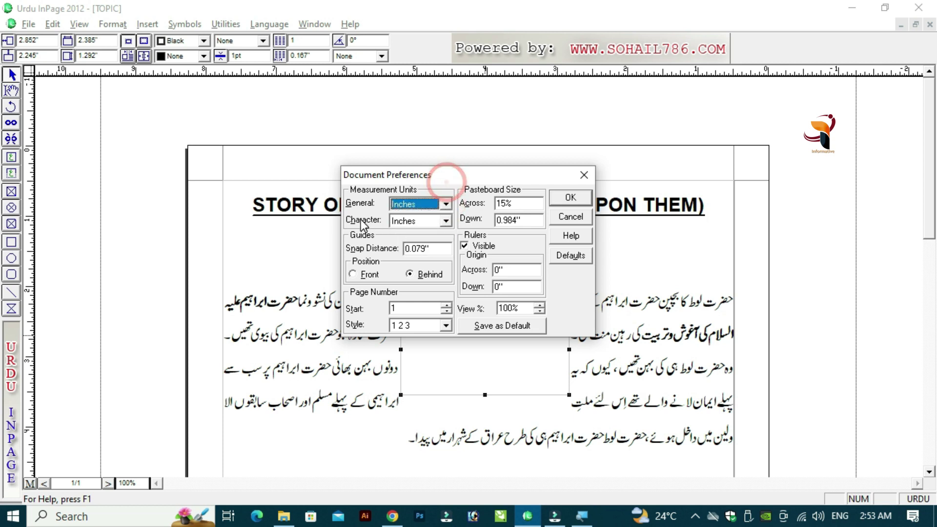
click(568, 219)
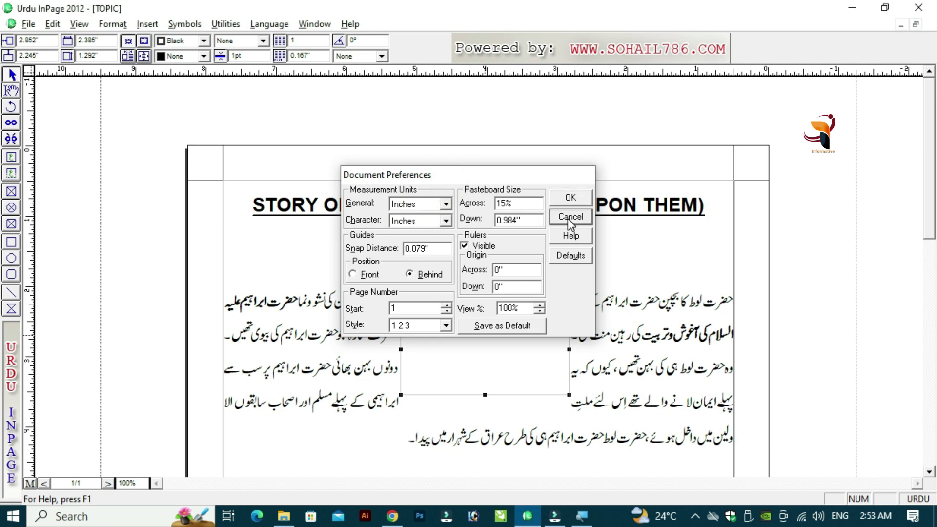
Step: Delete the empty text box from the first Urdu paragraph
click(11, 90)
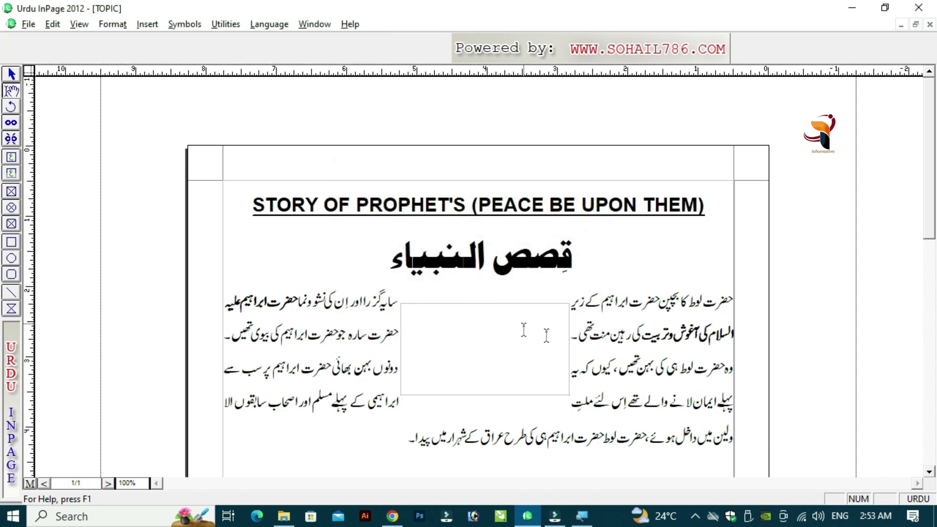
click(552, 337)
click(11, 75)
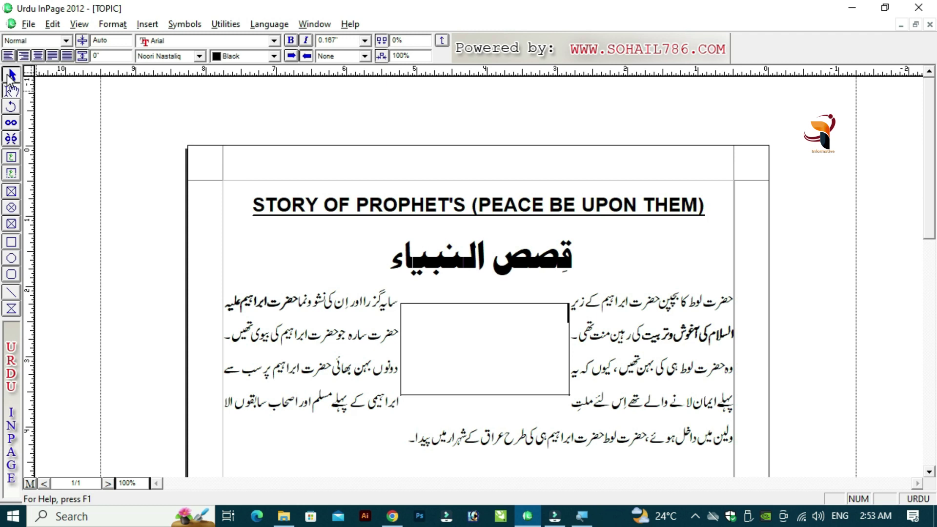
click(482, 326)
key(Delete)
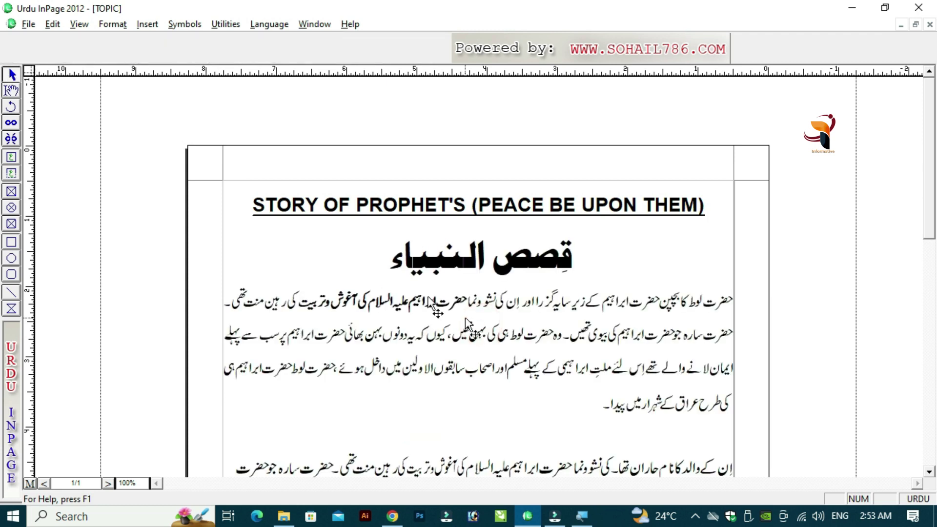
Step: Set the document's character measurement units to Points in the document preferences, with the text cursor in the first Urdu paragraph
click(11, 91)
click(576, 296)
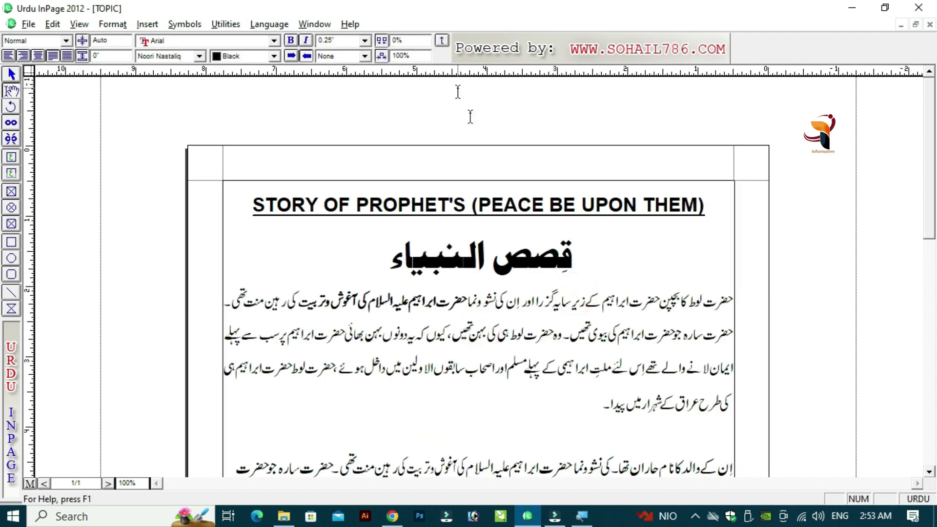
click(689, 302)
click(446, 220)
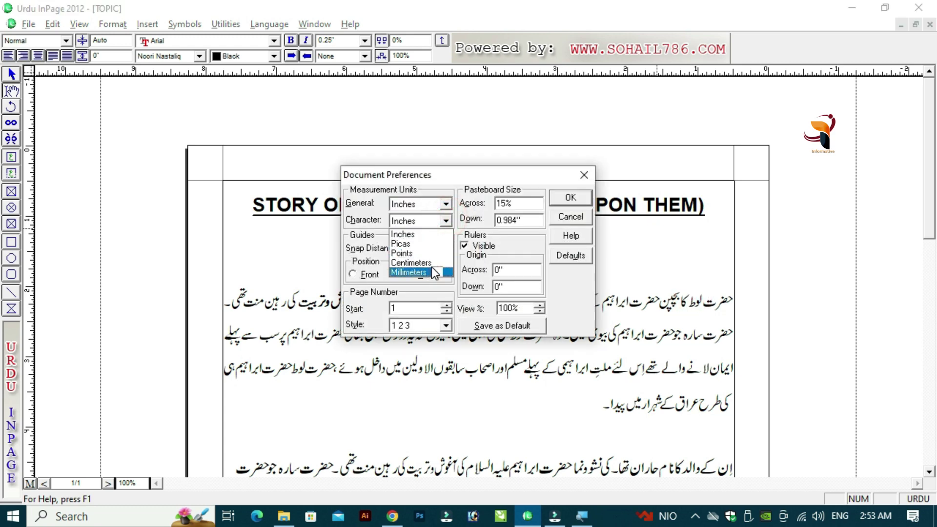
click(421, 253)
click(569, 200)
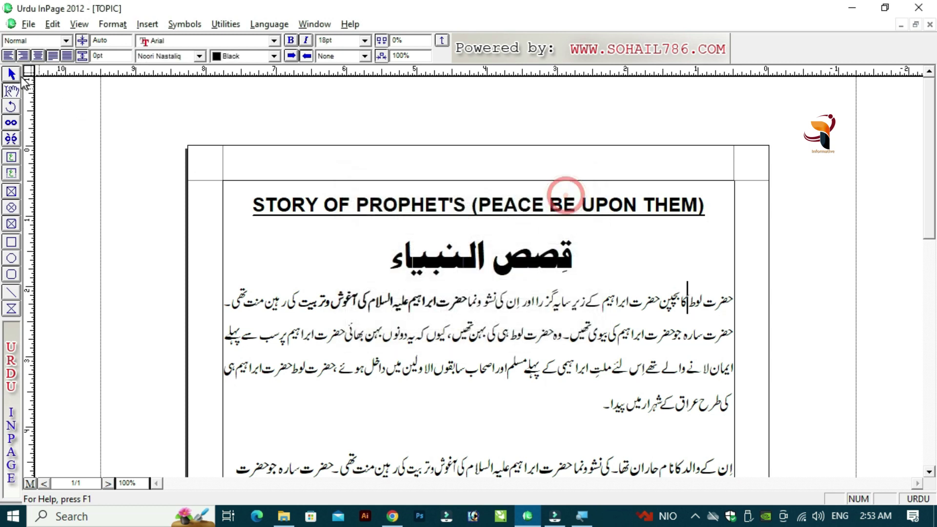
Step: Select a few words in the paragraph's first line and check the units of their font size and line spacing
click(629, 284)
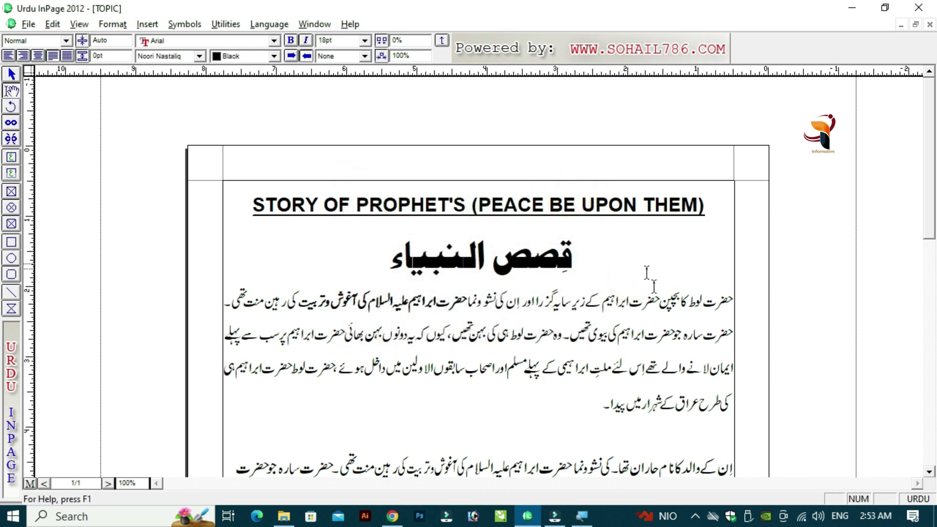
click(677, 302)
drag(678, 305, 602, 302)
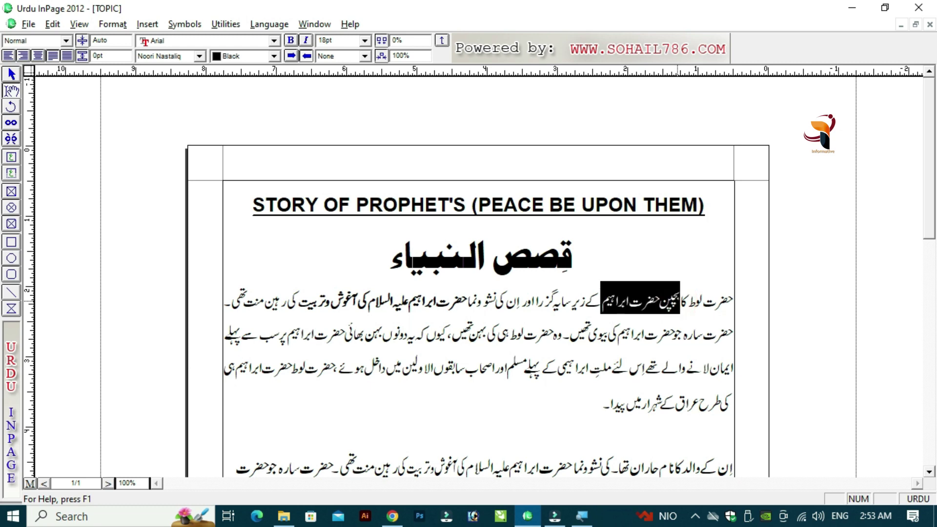
double_click(342, 40)
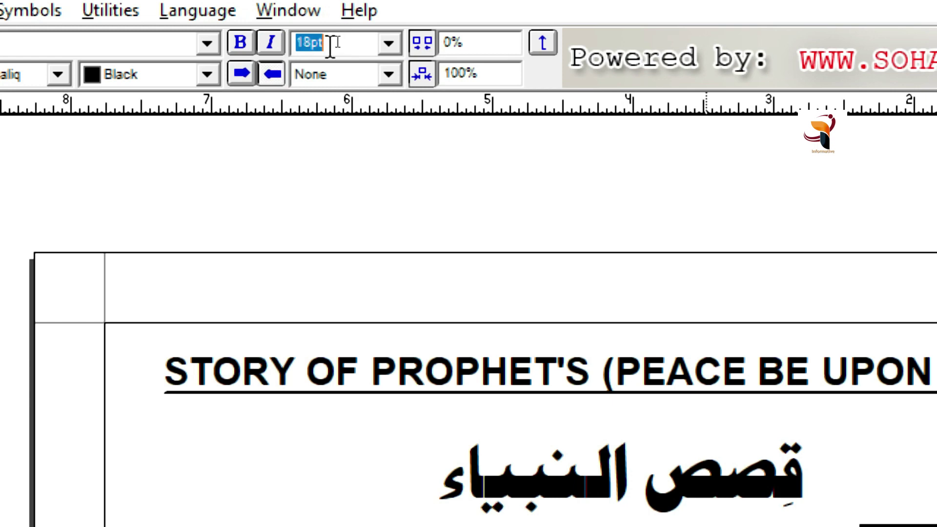
click(340, 42)
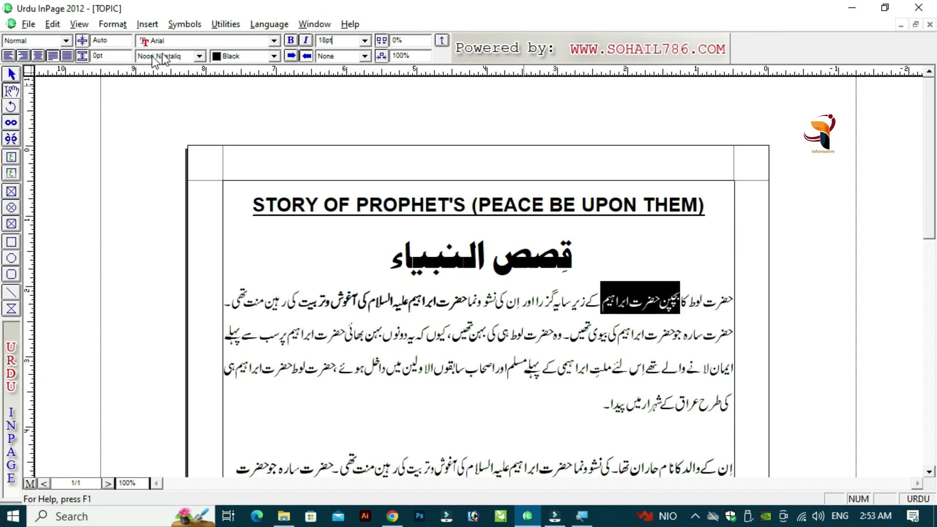
click(110, 55)
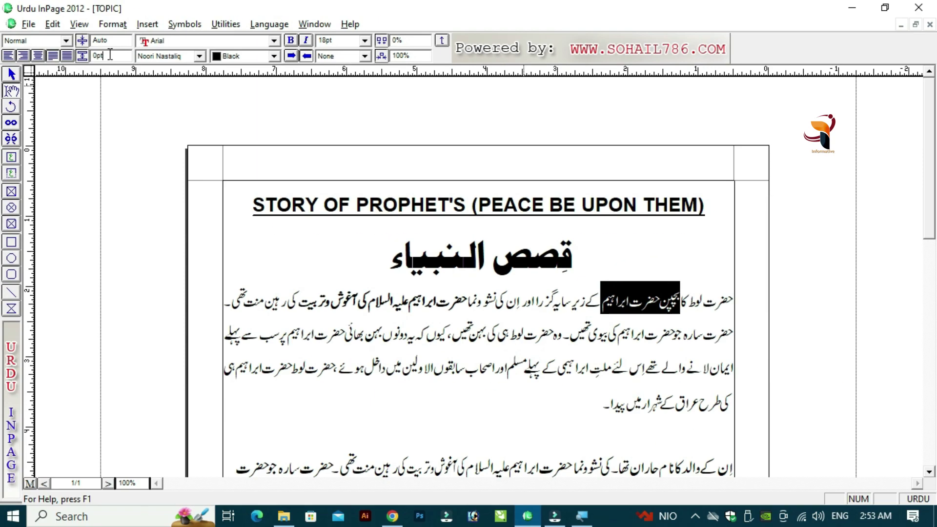
click(443, 293)
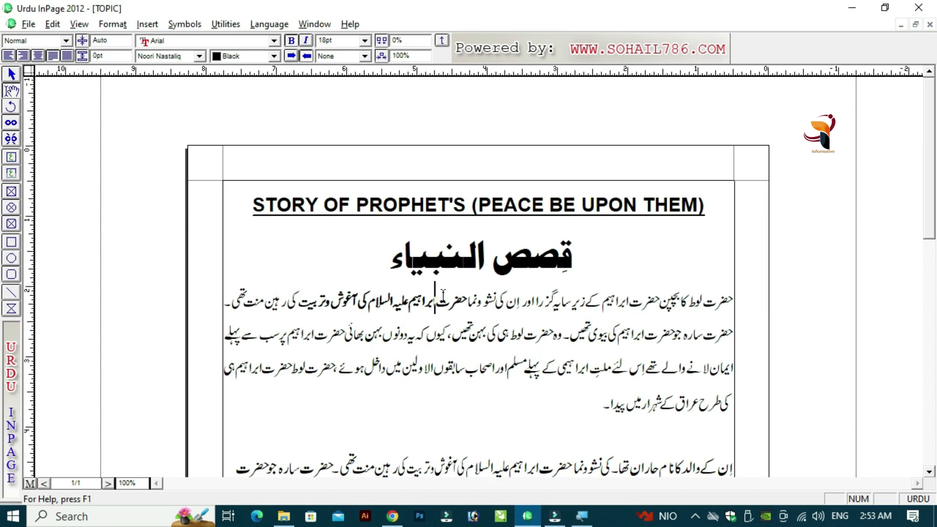
Step: Select another phrase in the first line and view the available font sizes without changing it
click(630, 294)
drag(630, 294, 584, 296)
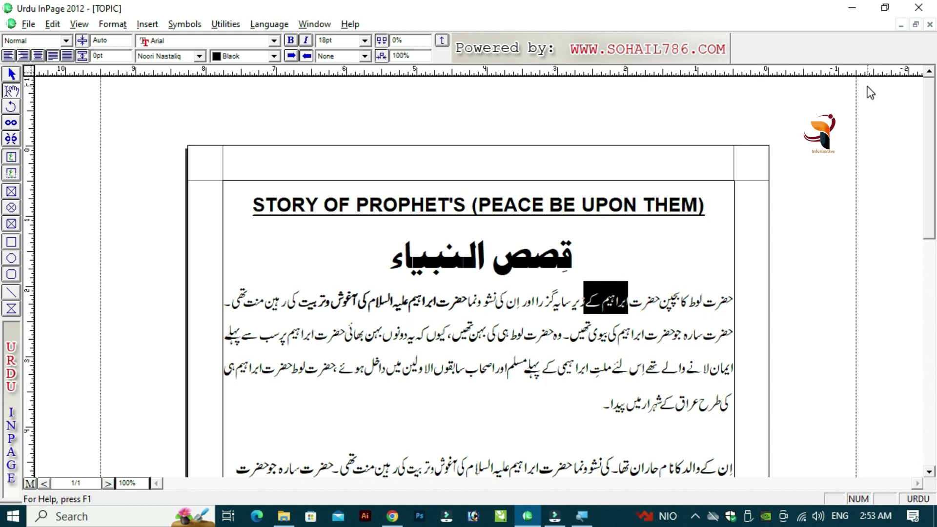
click(367, 38)
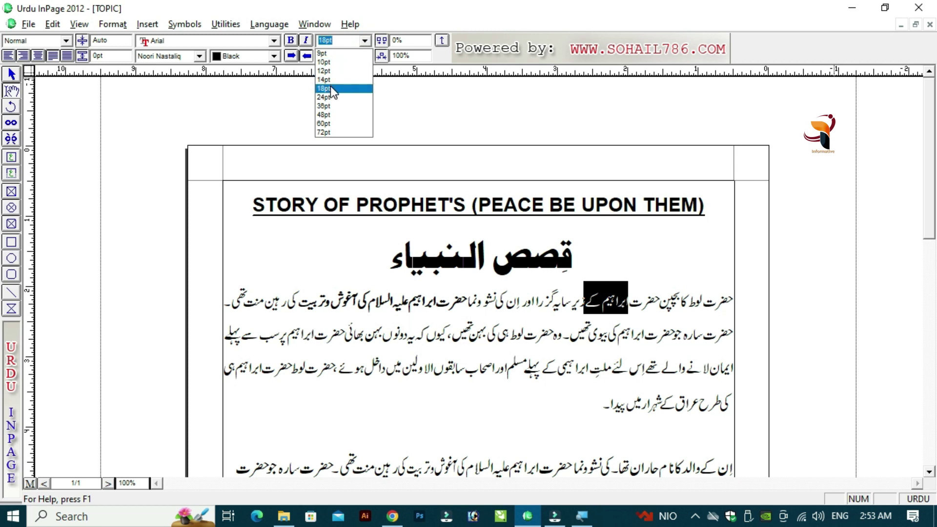
click(578, 315)
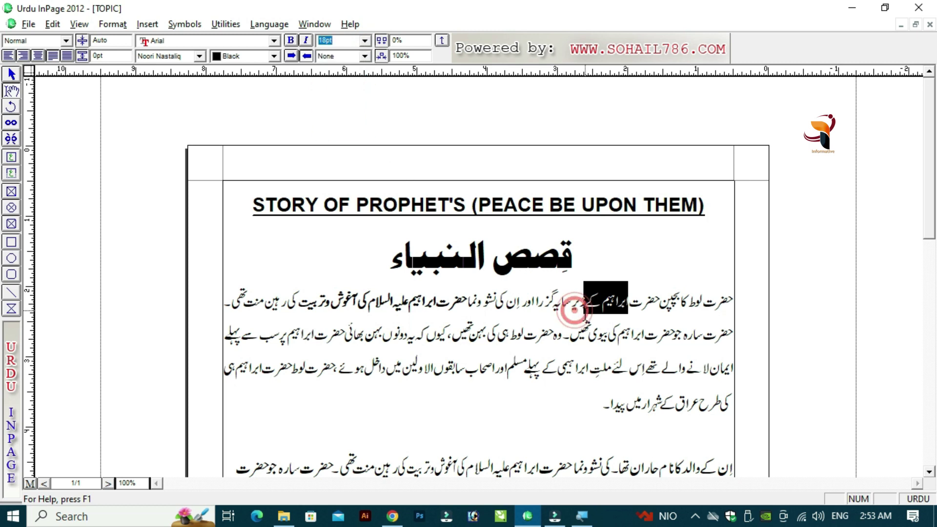
Step: Set the document's character measurement units to Inches and check the font size units on the first Urdu paragraph's opening line
click(578, 307)
key(ctrl+k)
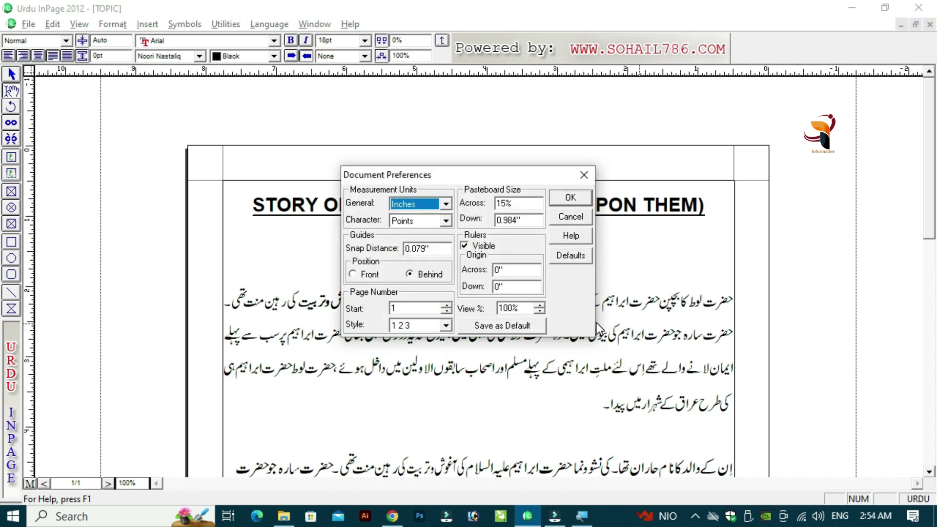
click(446, 222)
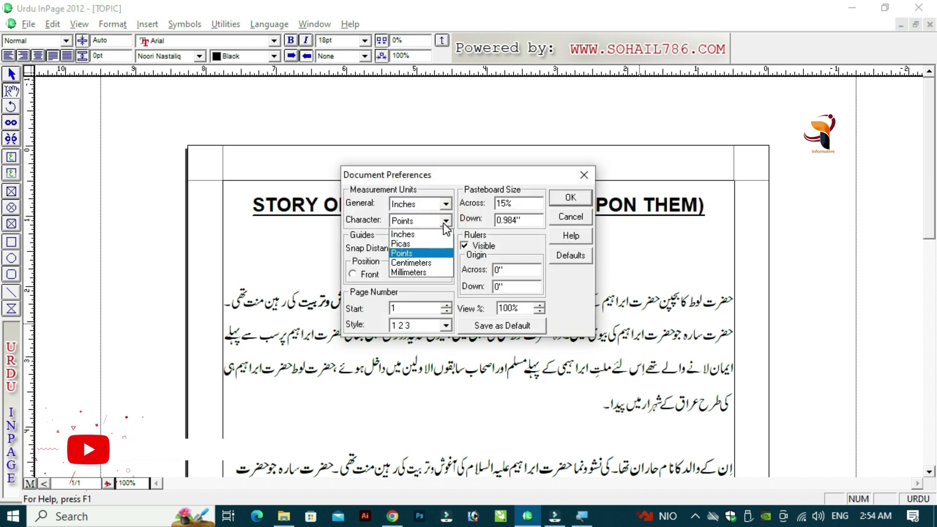
click(428, 232)
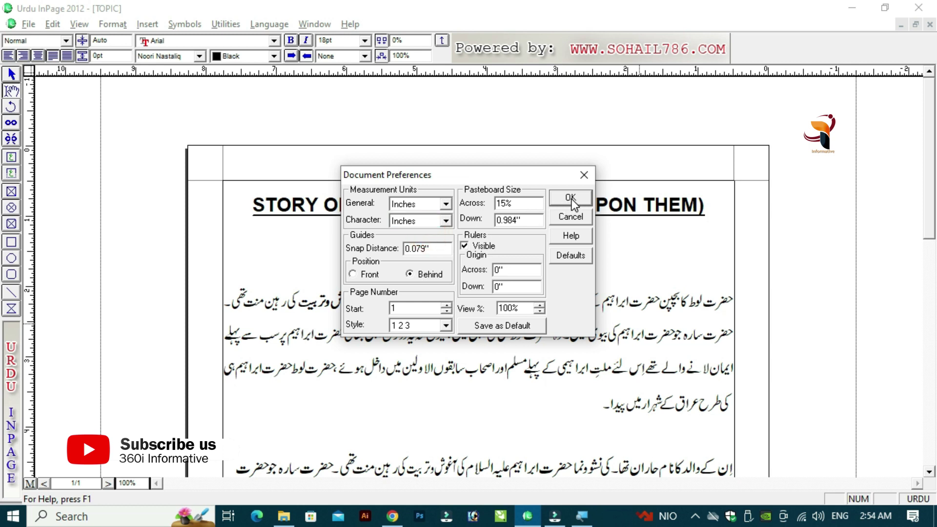
click(570, 197)
click(618, 297)
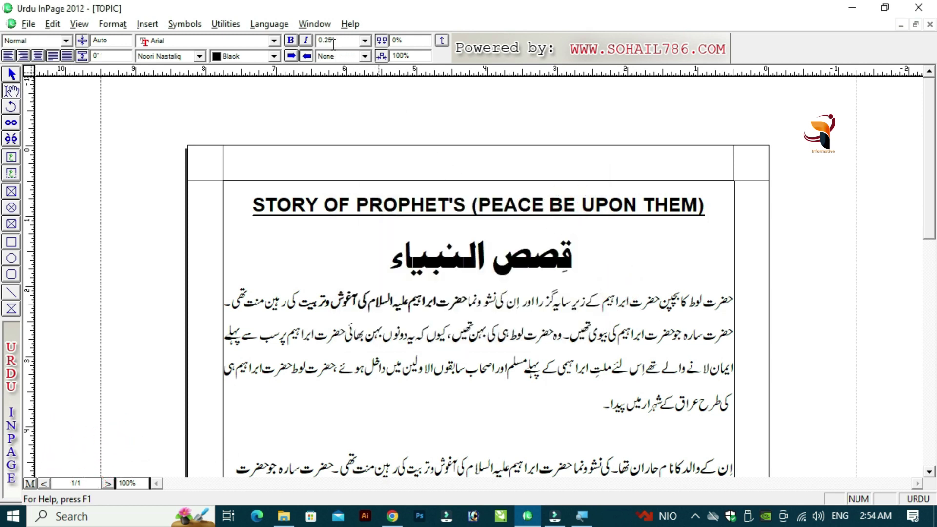
text(ؑ)
click(609, 304)
click(611, 300)
Step: Switch the character measurement units back to Points in the document preferences and place the text cursor in the first Urdu paragraph
key(ctrl+y)
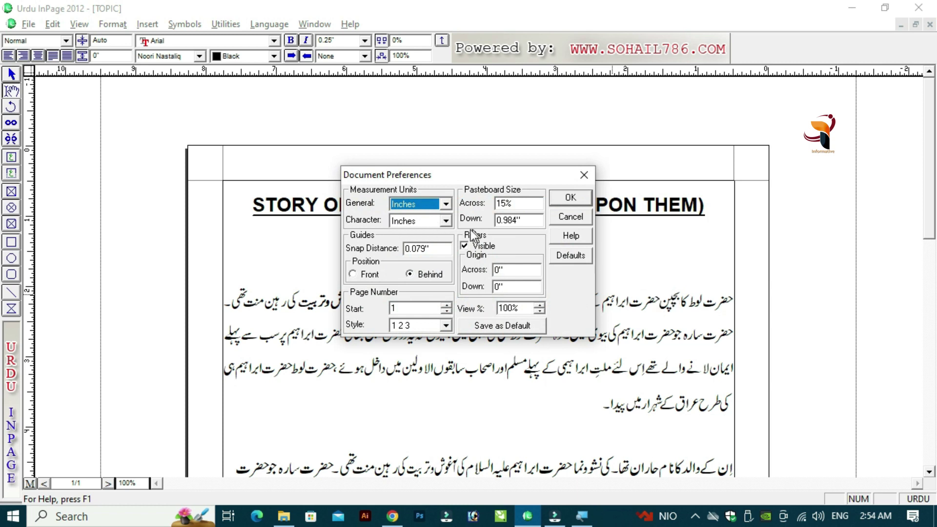
click(444, 222)
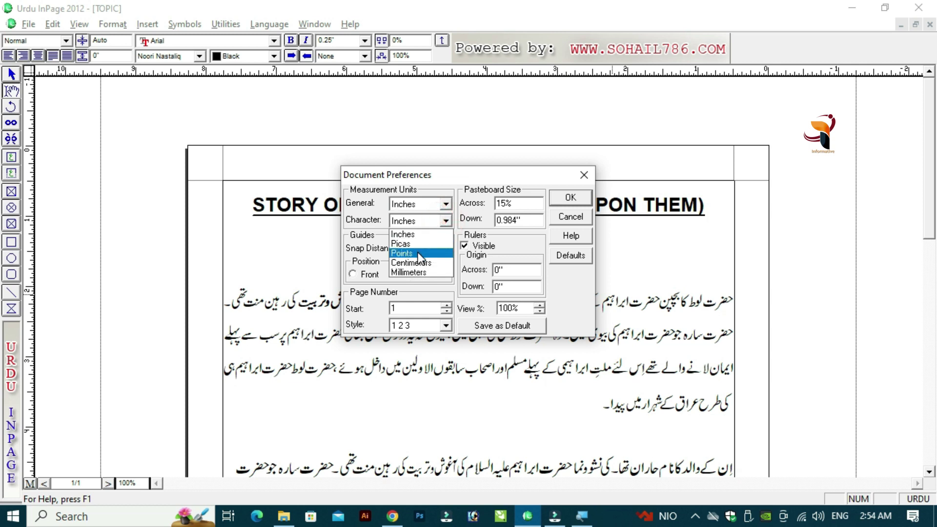
click(417, 253)
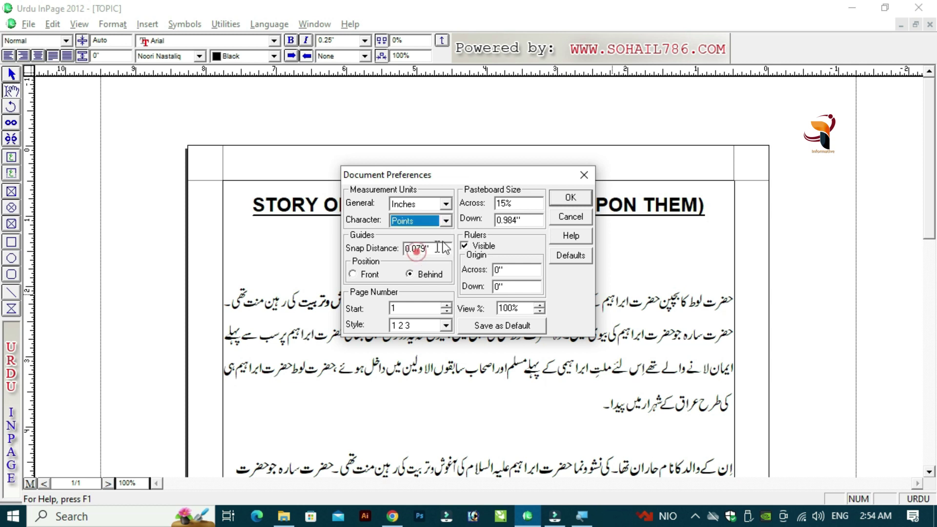
click(568, 197)
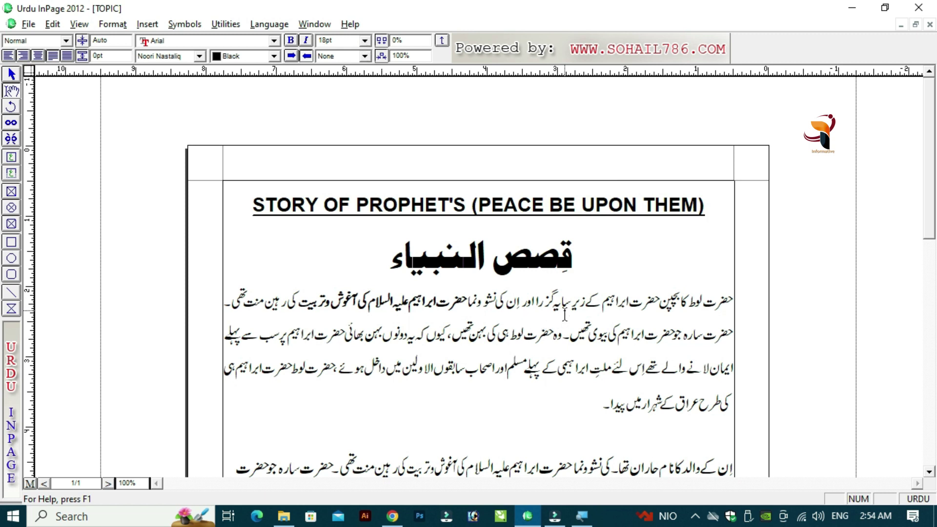
drag(569, 299, 605, 406)
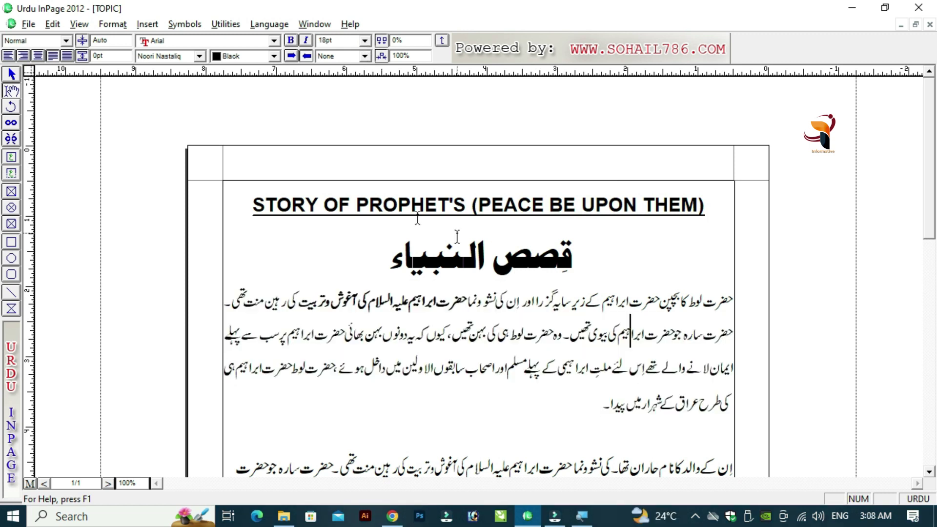
Step: Review the guide settings in the document preferences, and add a horizontal ruler guide below the English heading, about 1.2 inches down the page
click(56, 24)
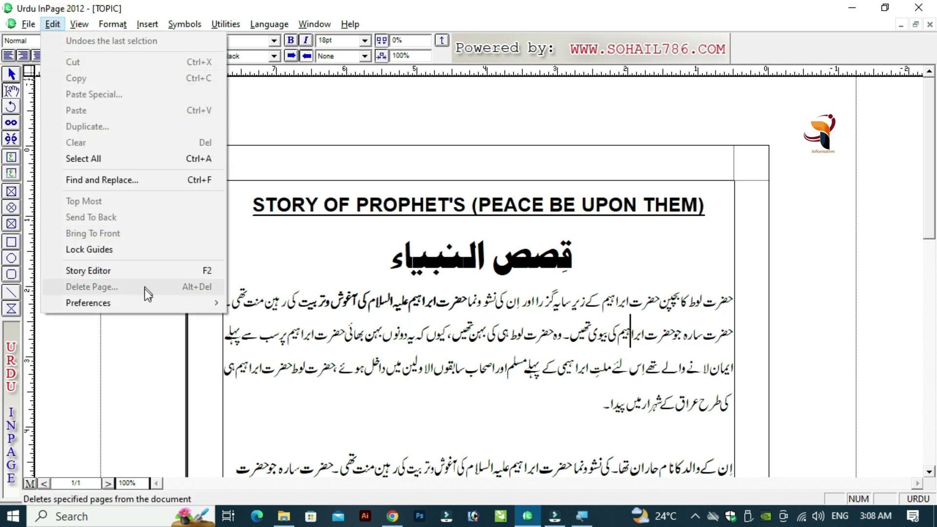
mouse_move(195, 307)
click(271, 319)
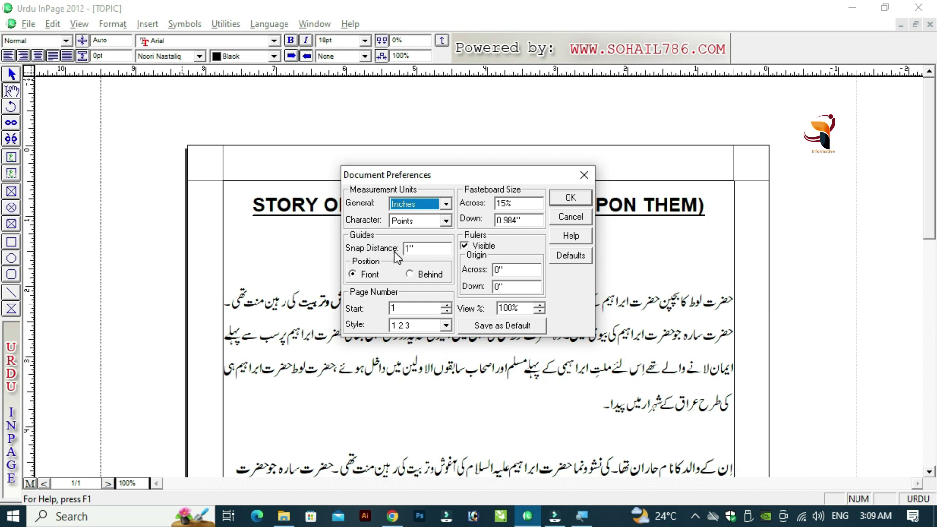
click(571, 217)
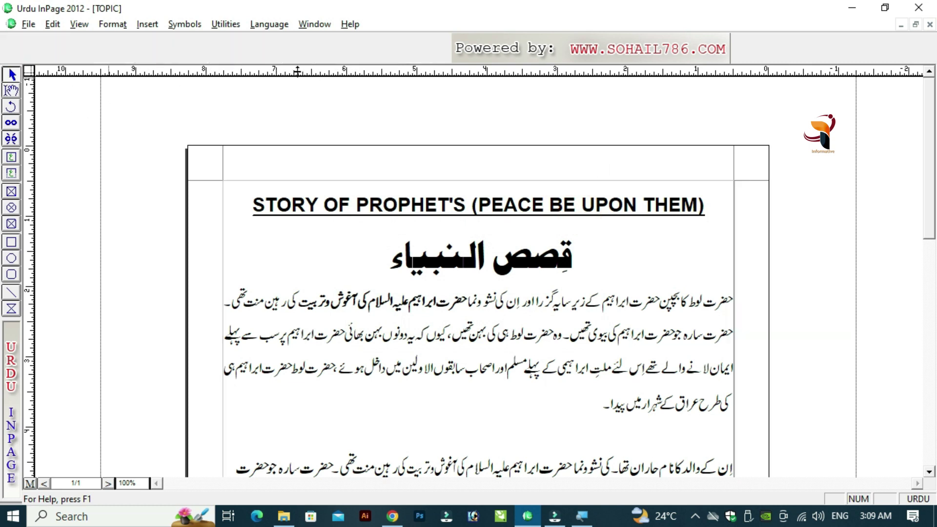
drag(297, 72, 310, 232)
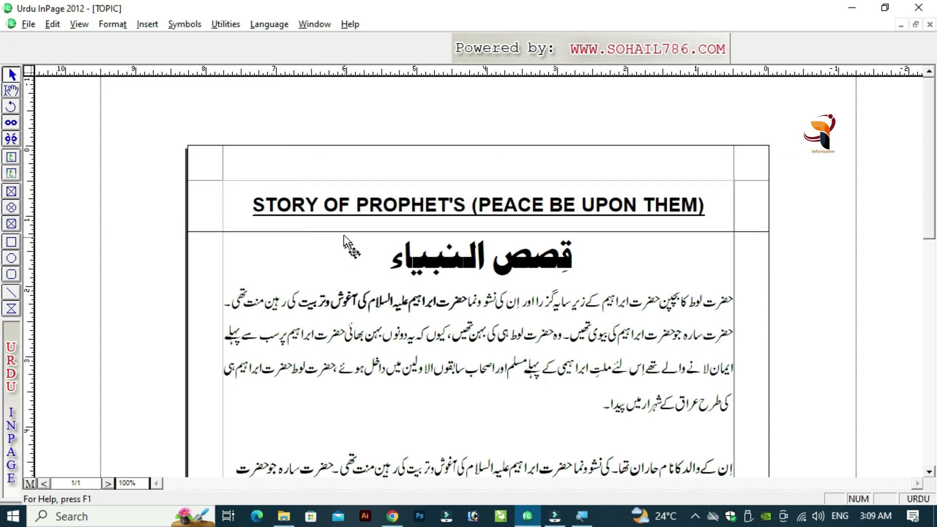
double_click(294, 239)
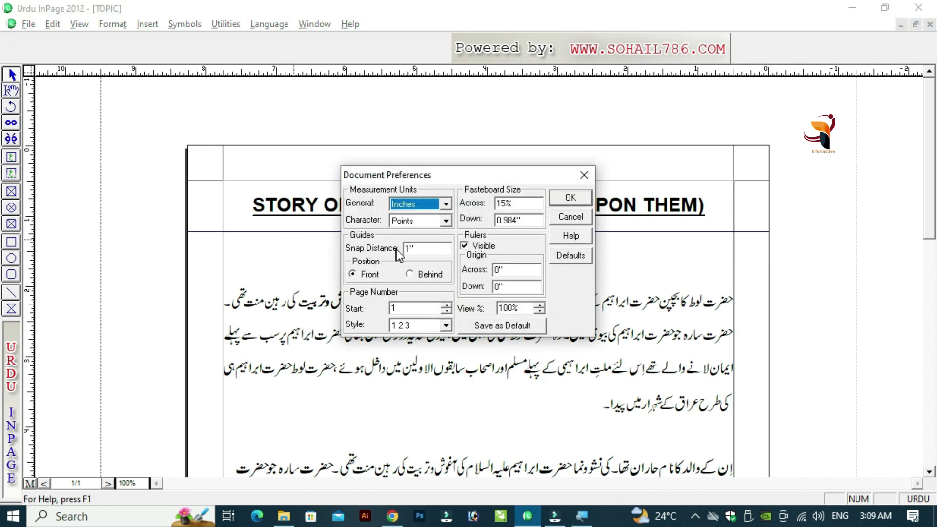
Step: Set the guides' snap distance to 0.007 inches in the document preferences
click(425, 249)
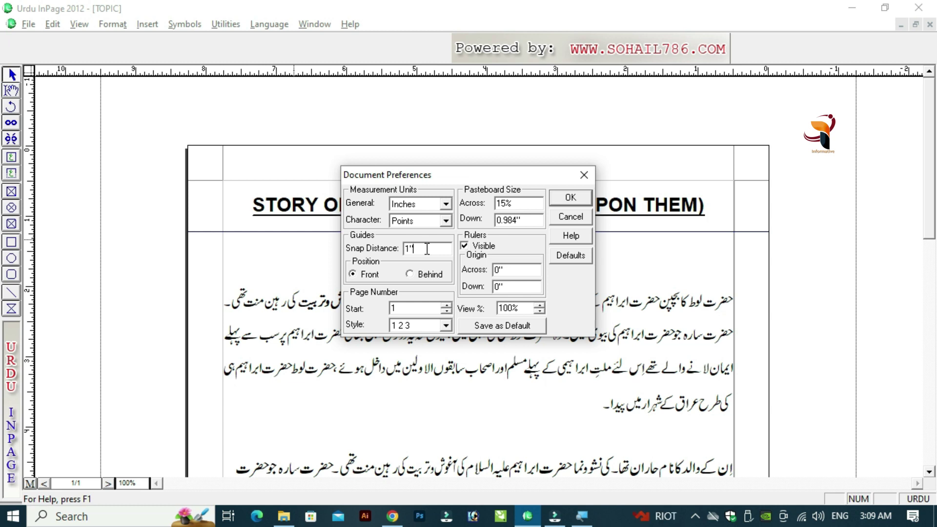
double_click(426, 248)
text(0.0079)
click(566, 198)
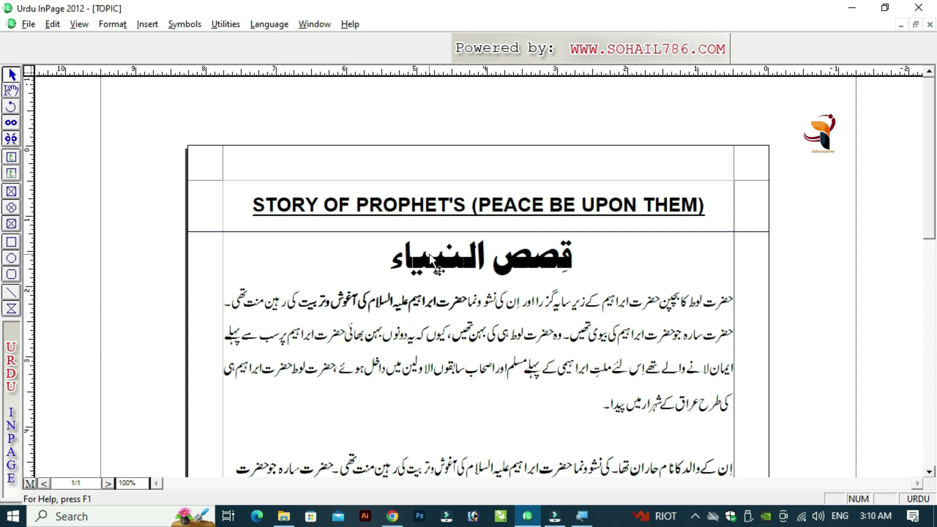
Step: Set the guides' snap distance to 1 inch in the document preferences
key(ctrl+y)
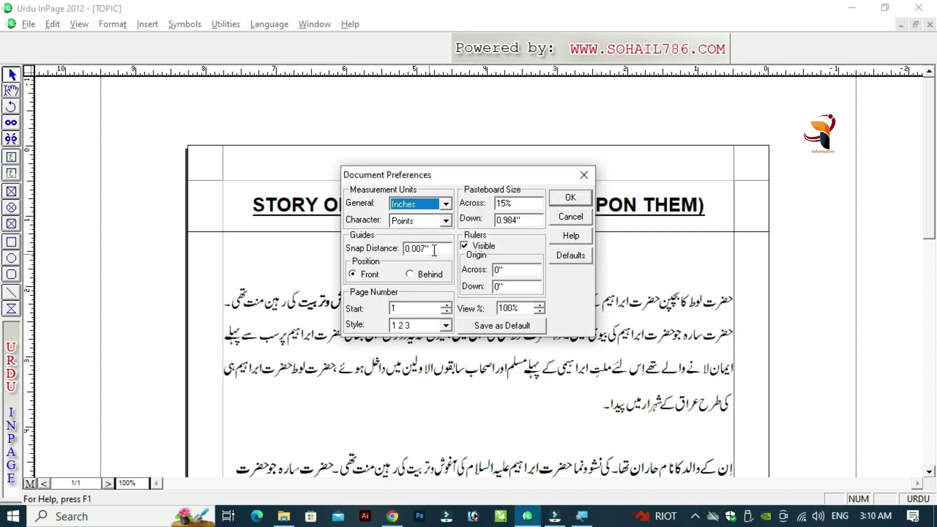
double_click(434, 250)
text(1)
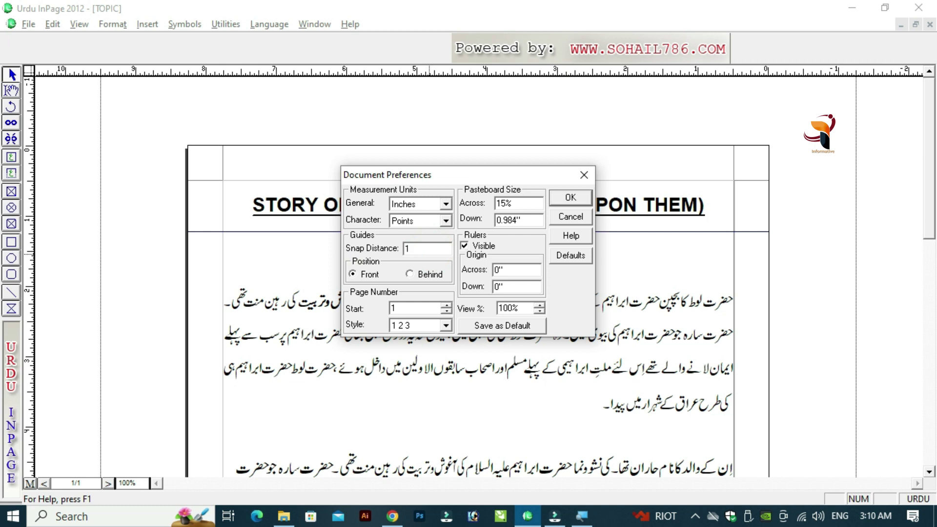
click(585, 203)
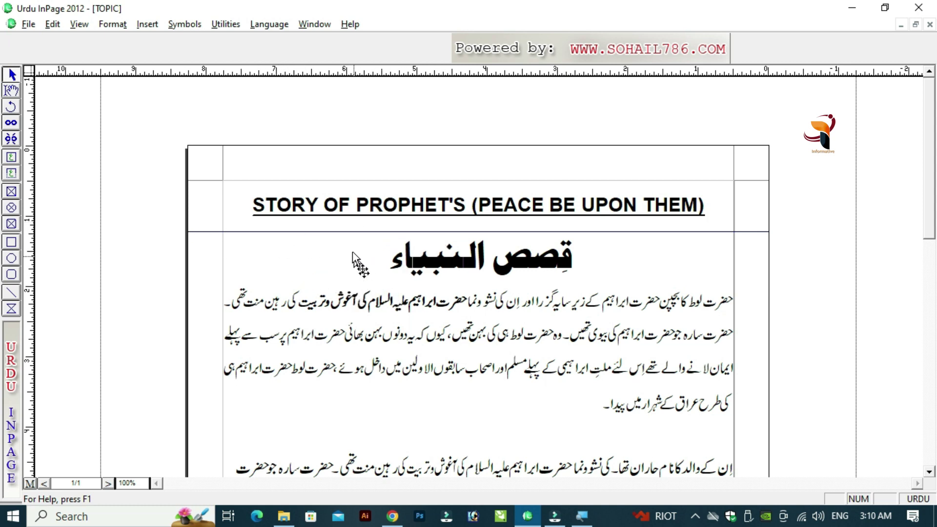
Step: Draw a text box about 1.86 by 1.03 inches beside the Urdu title, snapped against the horizontal guide, and select it
click(12, 159)
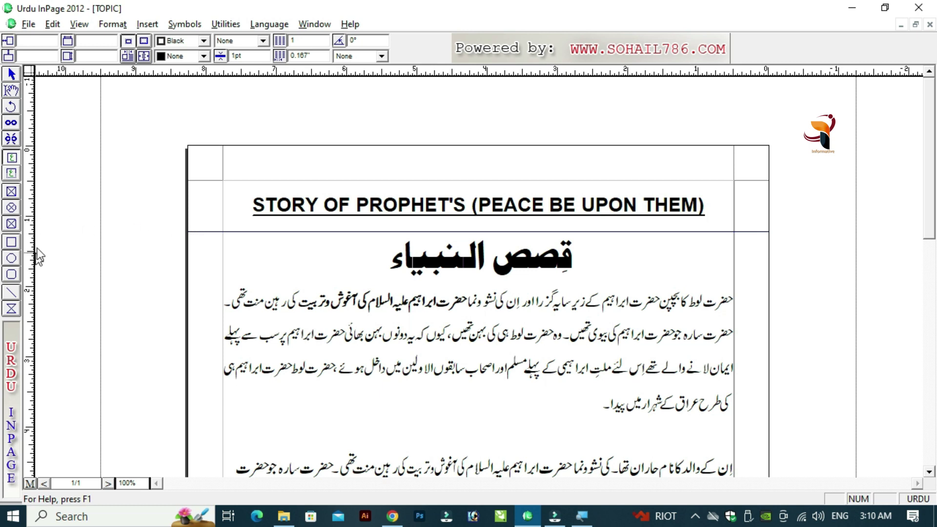
click(254, 259)
drag(272, 253, 355, 304)
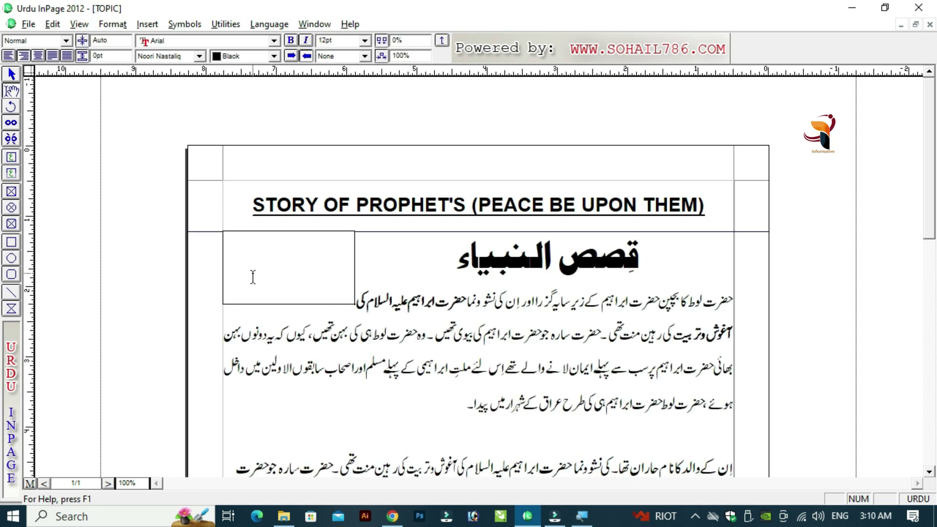
click(12, 75)
click(343, 275)
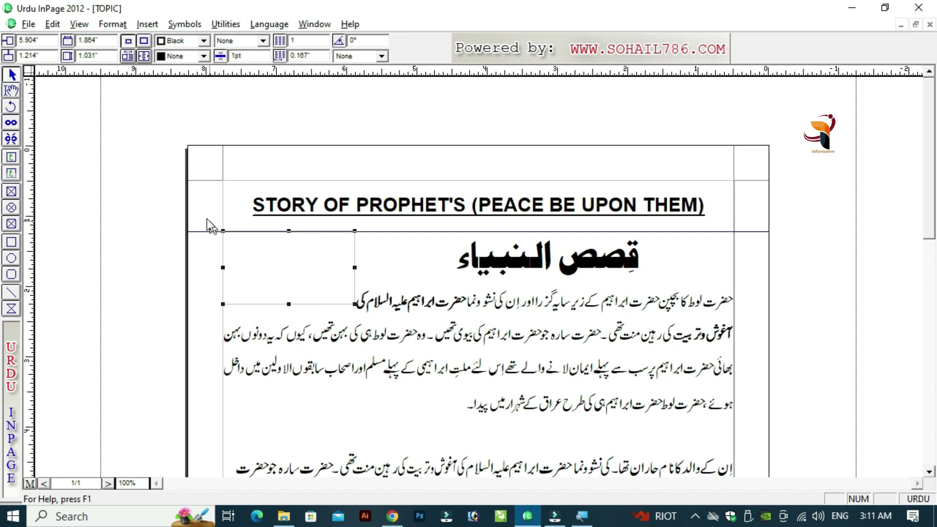
Step: Delete the empty text box beside the Urdu title
click(12, 91)
click(309, 266)
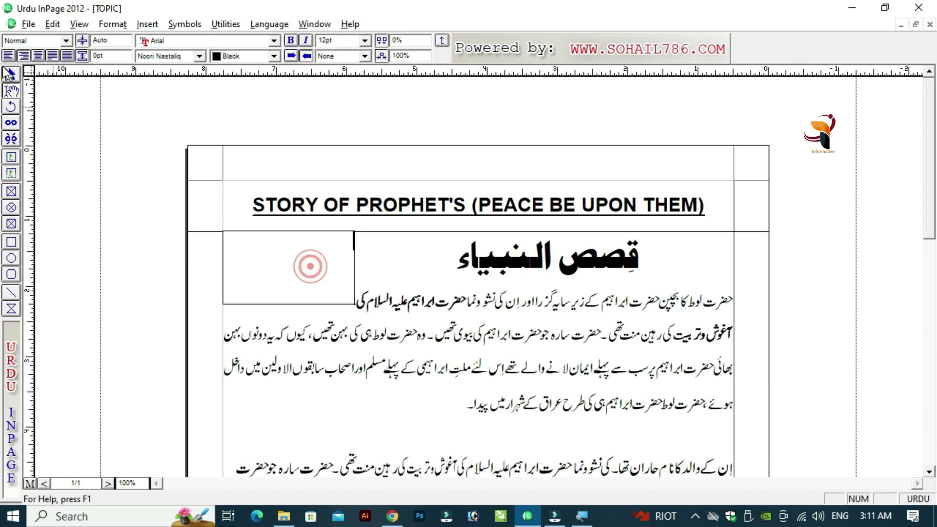
click(326, 267)
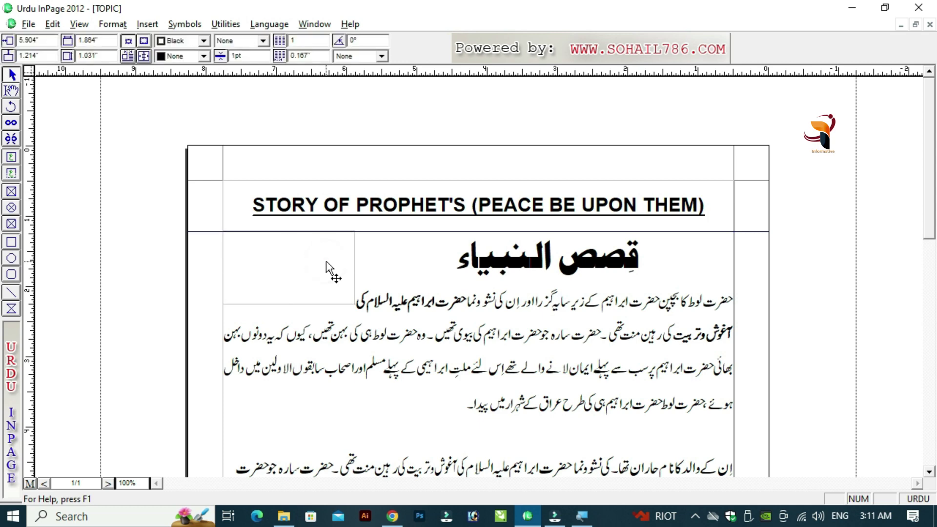
key(Delete)
Step: Check the guide position options in the document preferences, and draw a text box about 1.2 by 1.03 inches below the horizontal guide
double_click(12, 74)
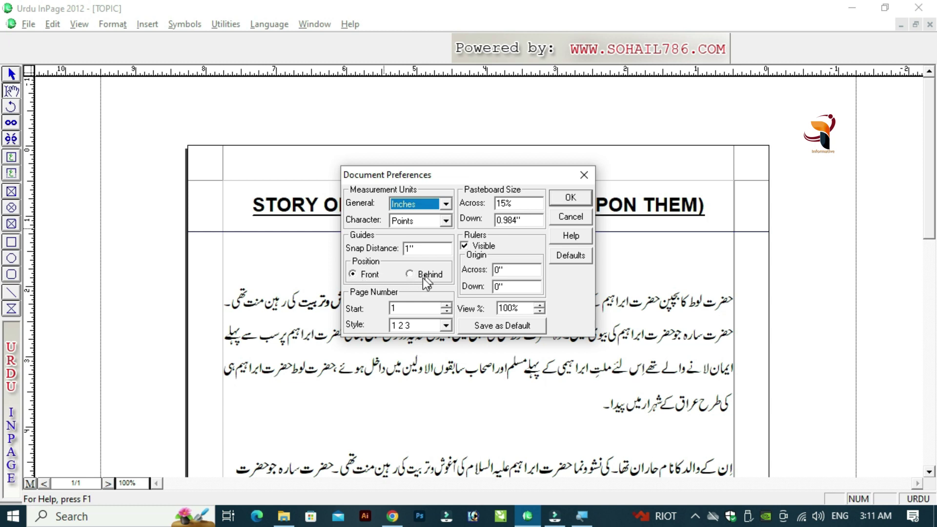
click(571, 218)
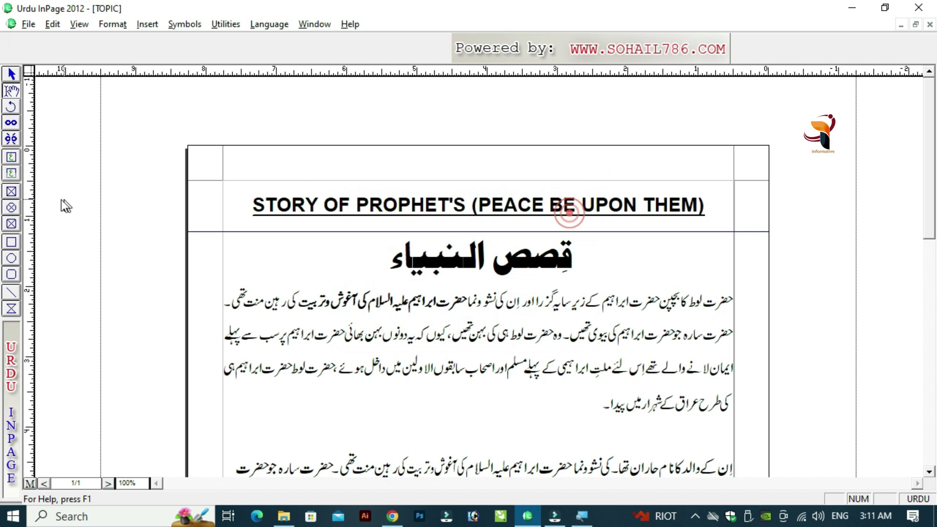
click(11, 157)
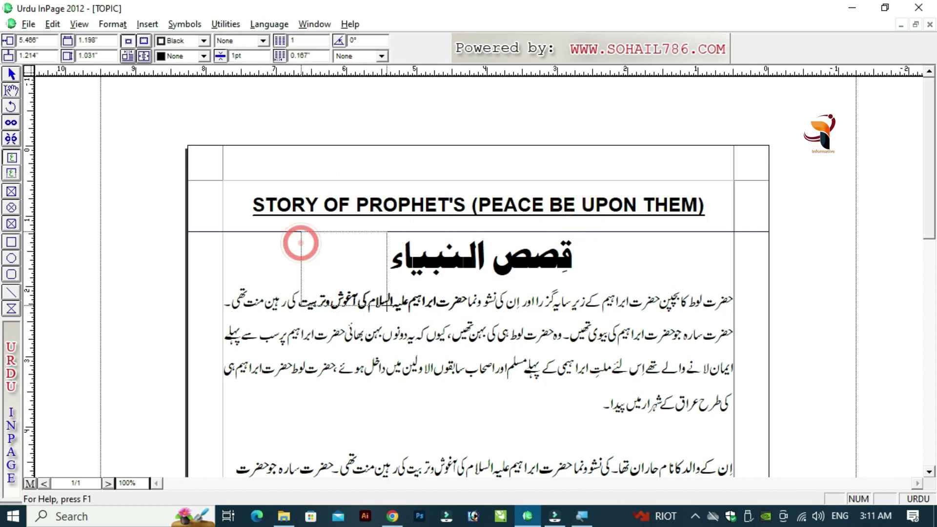
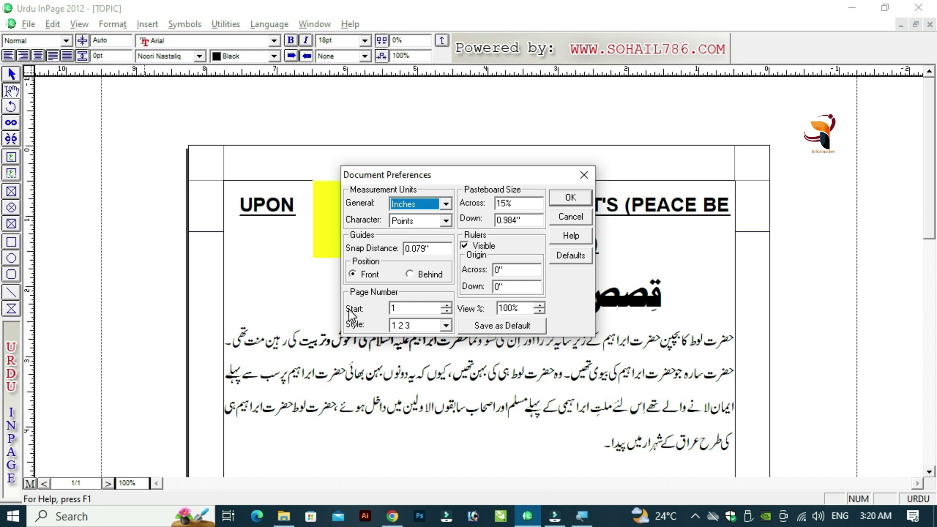
Step: Try a starting page number of 100 in the document preferences, and close them without applying it
click(398, 309)
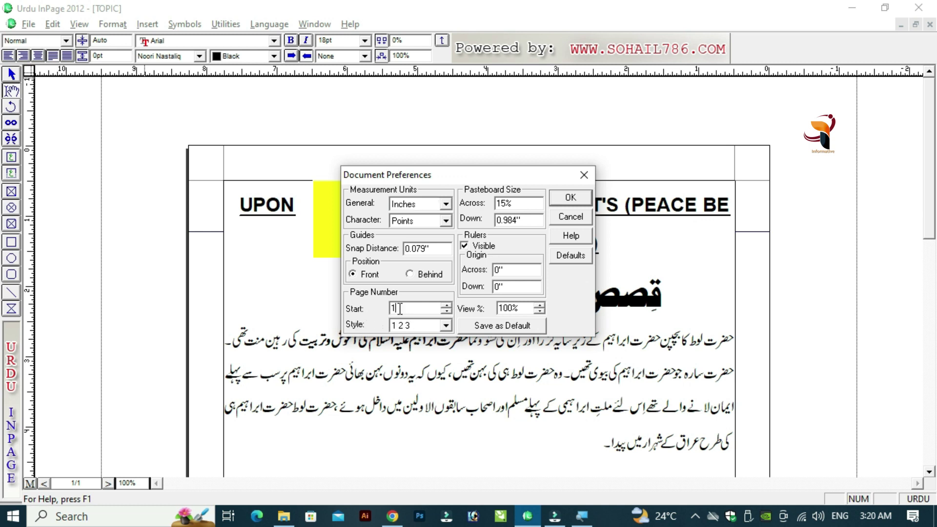
click(420, 309)
double_click(406, 308)
text(100)
double_click(418, 309)
click(581, 220)
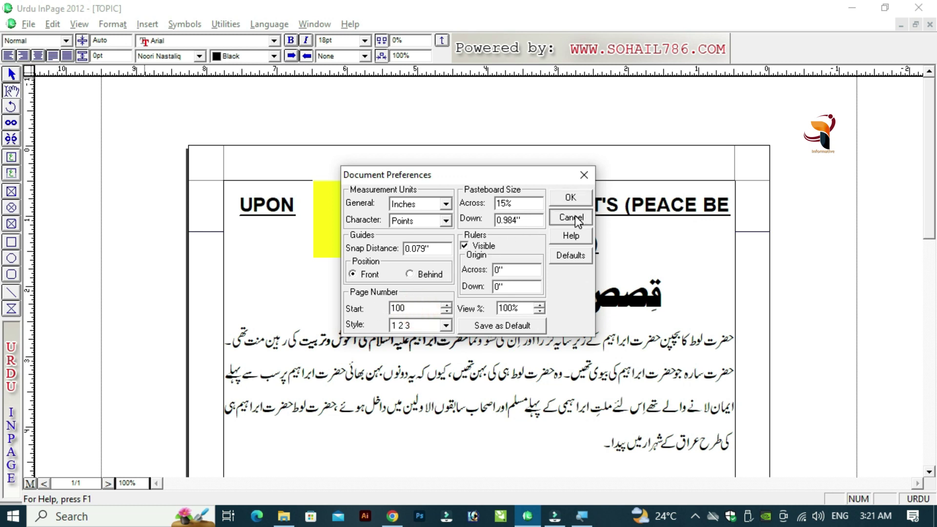
Step: Switch from the document page to its blank master page
click(505, 342)
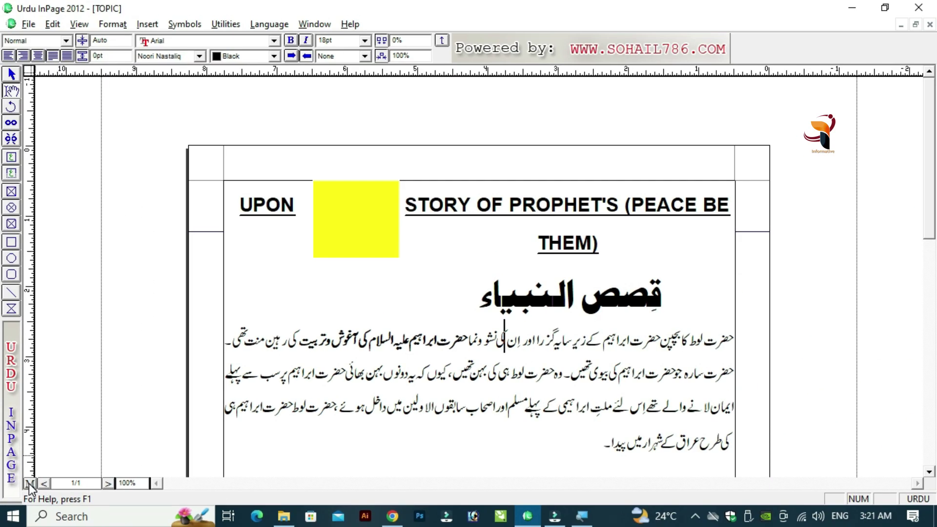
click(30, 484)
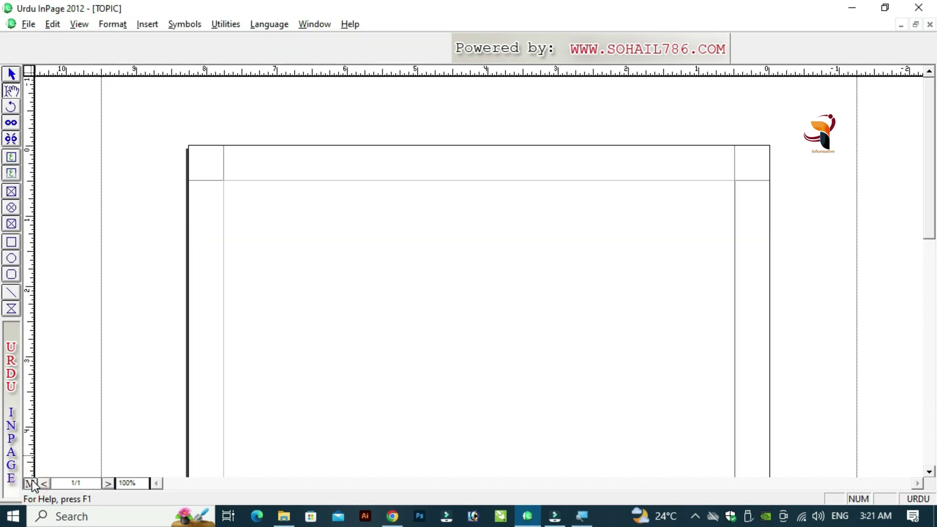
click(515, 263)
click(639, 197)
click(688, 205)
Step: Draw a title text box about 1.7 inches wide near the middle of the master page's top margin, with the text cursor inside
click(16, 174)
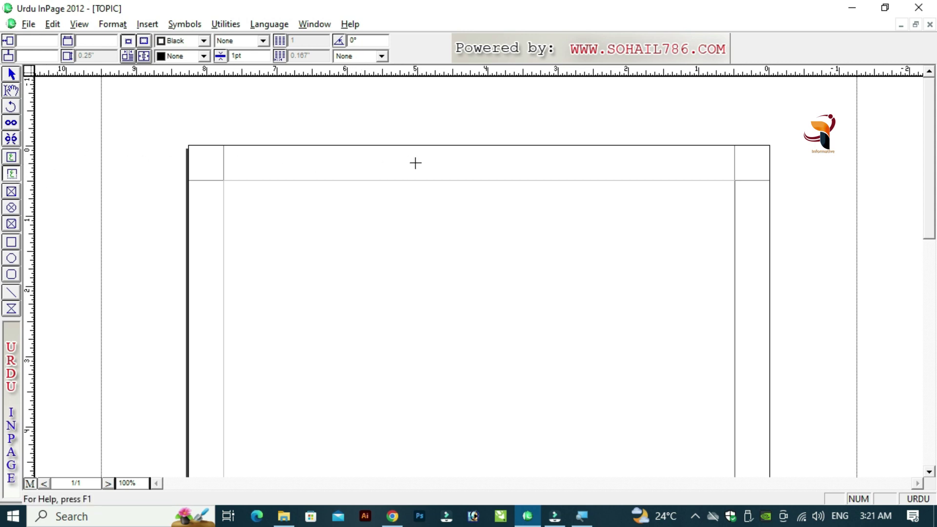
drag(415, 163, 532, 182)
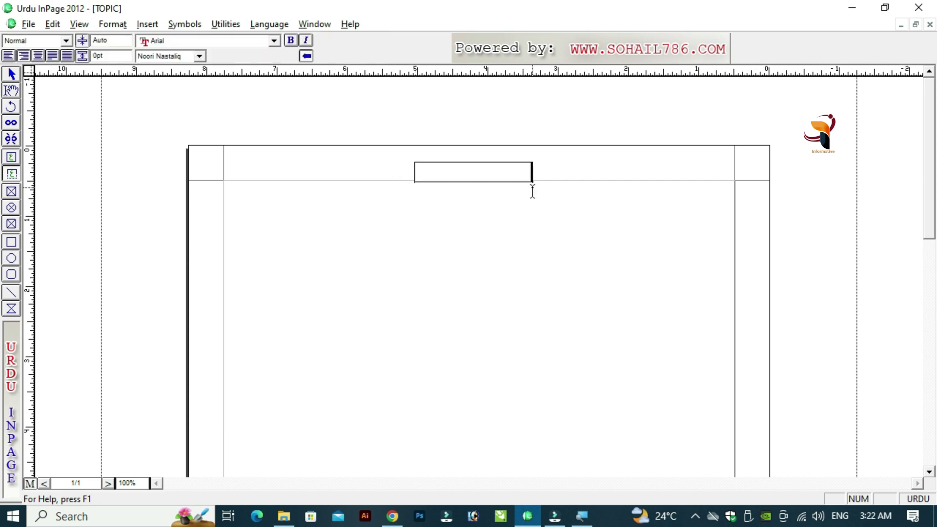
click(487, 165)
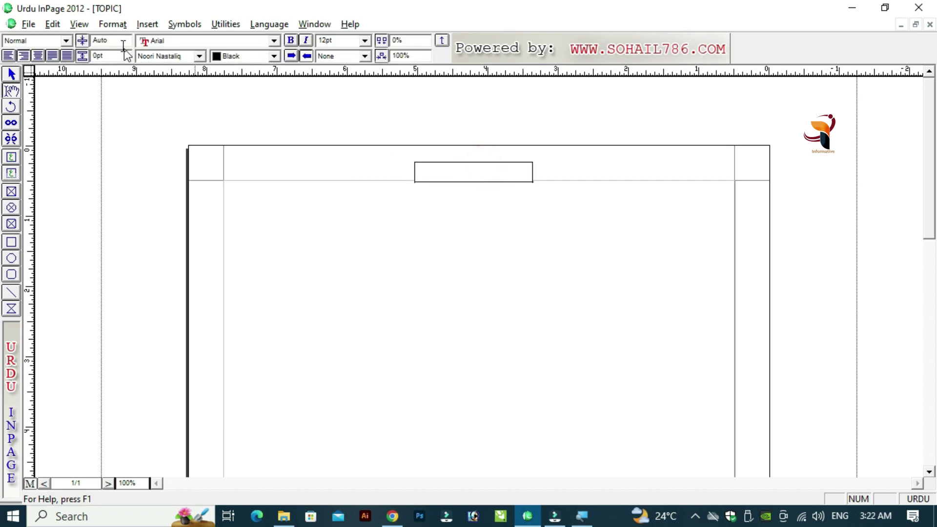
Step: Insert a centred automatic page number in the master page's text box, preceded by the label "صفحہ نمبر"
click(148, 25)
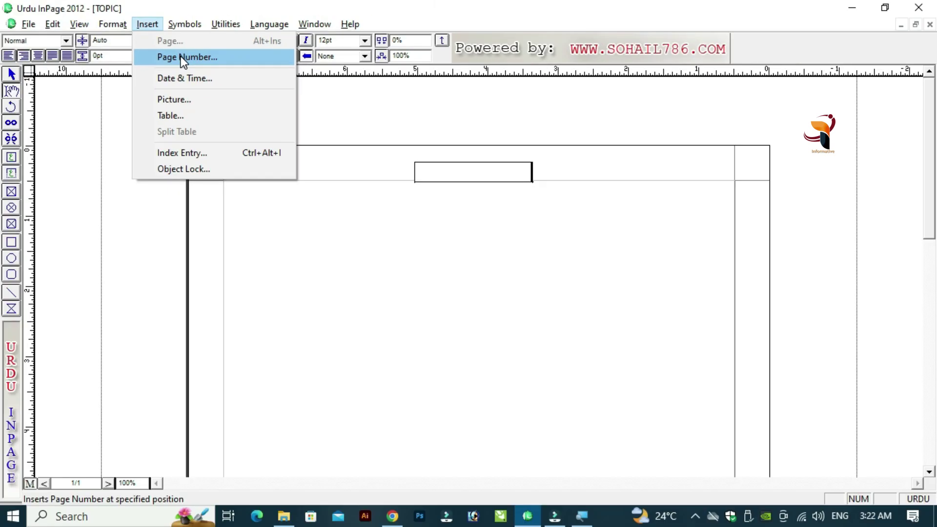
click(181, 56)
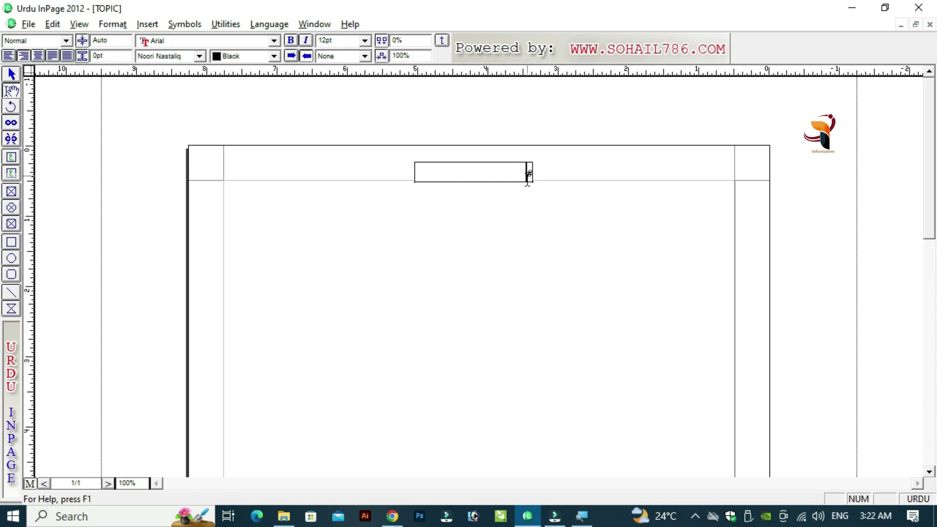
key(ctrl+shift+c)
click(510, 174)
text(صفحہ)
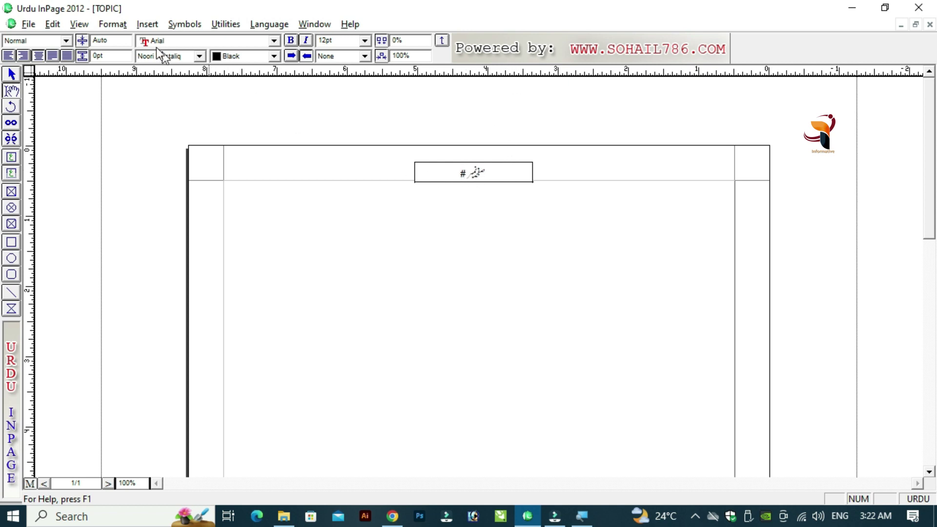
click(147, 24)
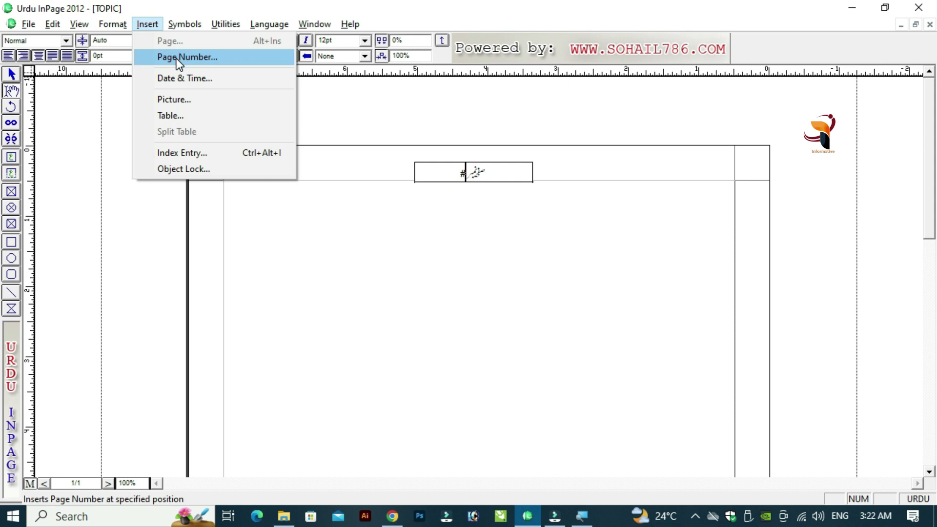
click(459, 175)
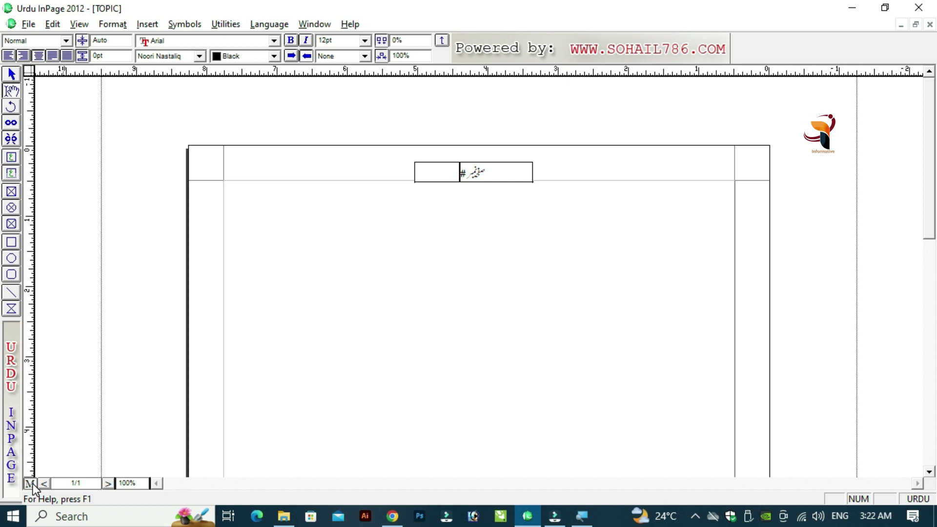
Step: Switch from the master page back to the document page, and place the text cursor in the second line of the body text
click(31, 484)
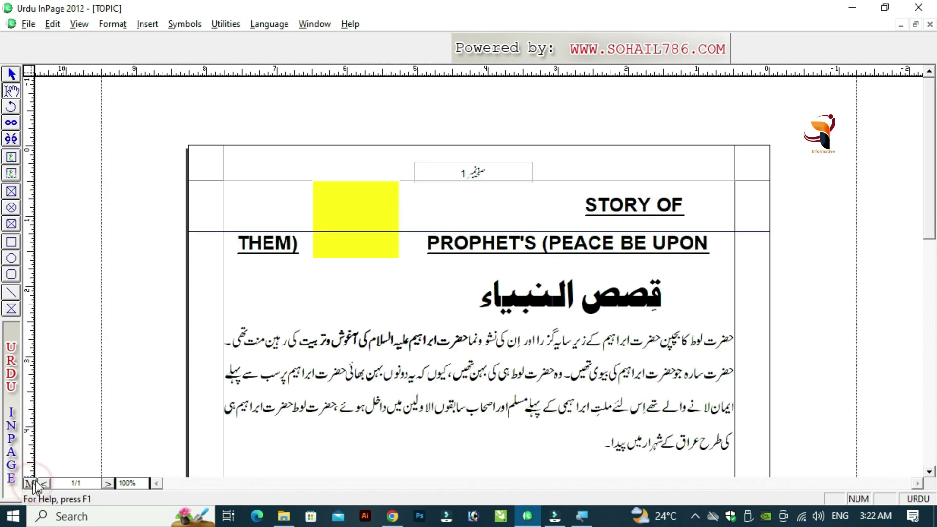
click(461, 172)
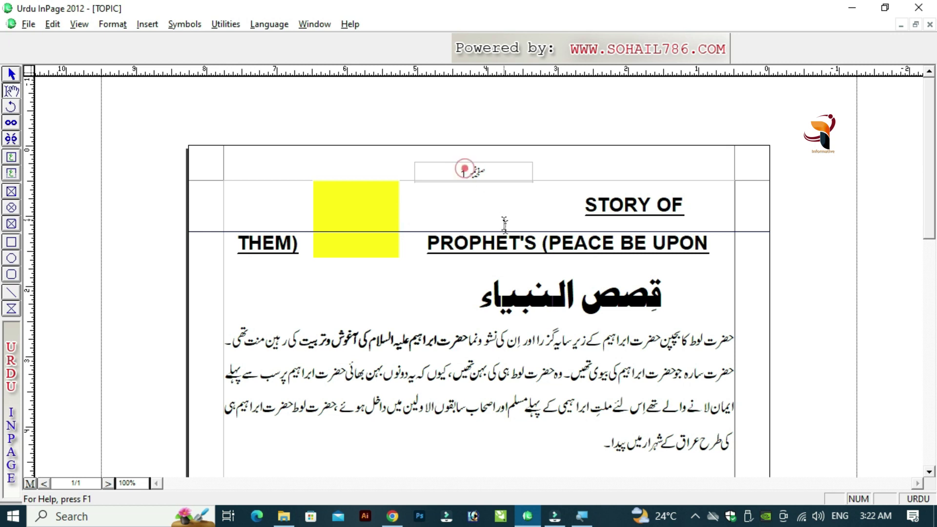
click(428, 374)
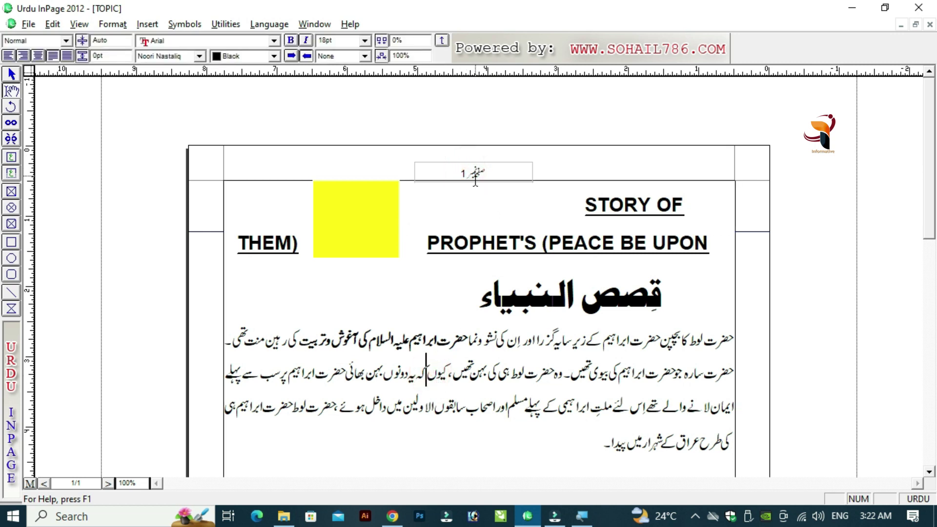
Step: Set the starting page number to 50 in the document preferences and apply it
click(426, 369)
key(ctrl+y)
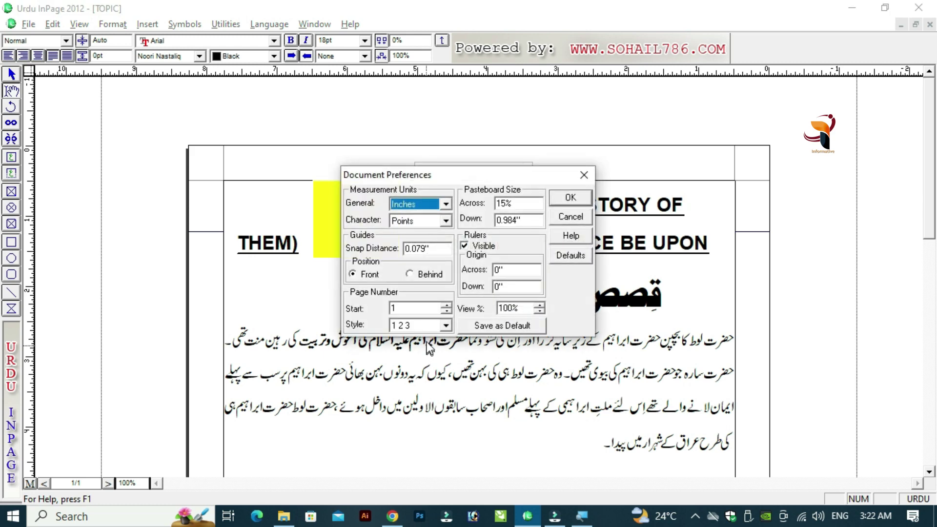
click(418, 308)
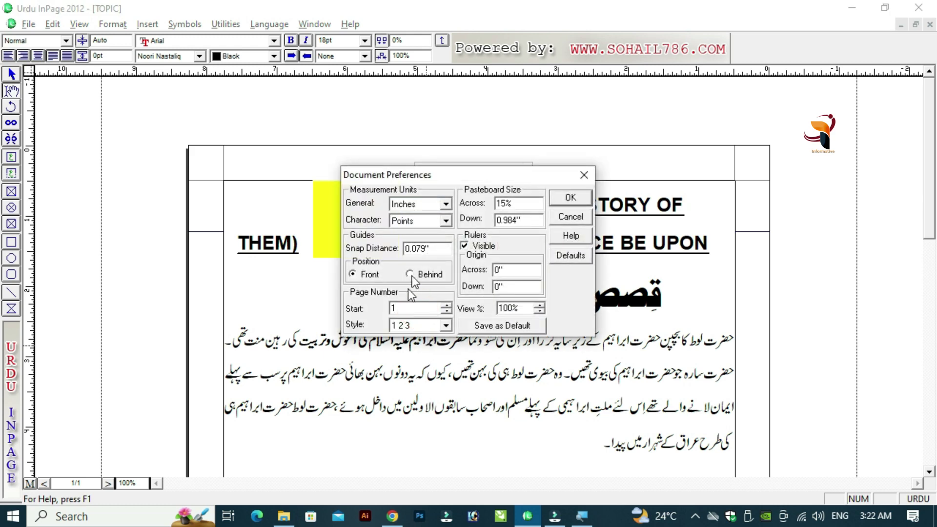
drag(457, 171, 456, 213)
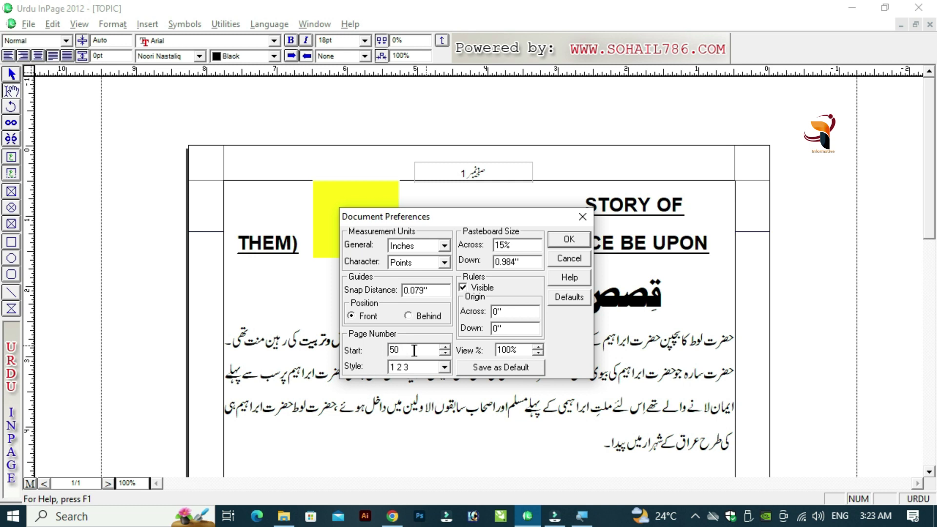
click(568, 239)
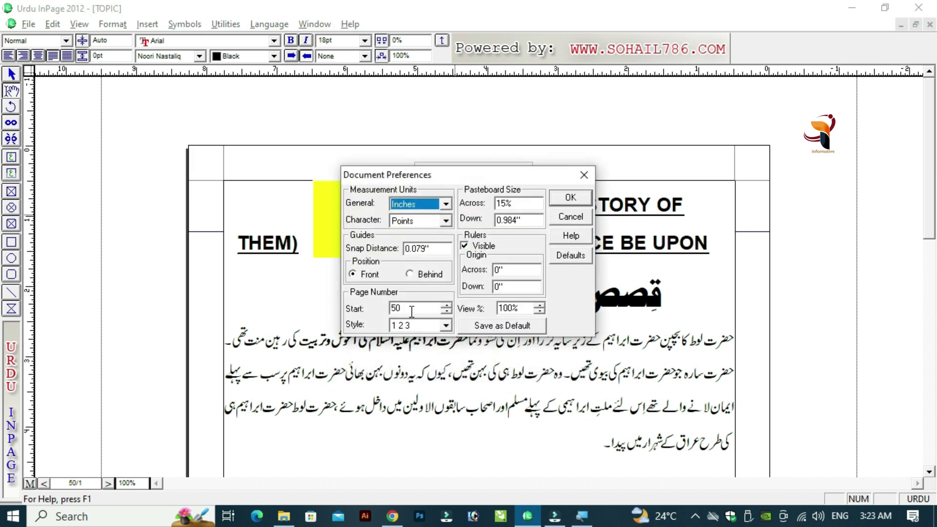
Step: Set the page number style to Urdu Number in the document preferences, keeping the start value at 50, and apply it
click(412, 309)
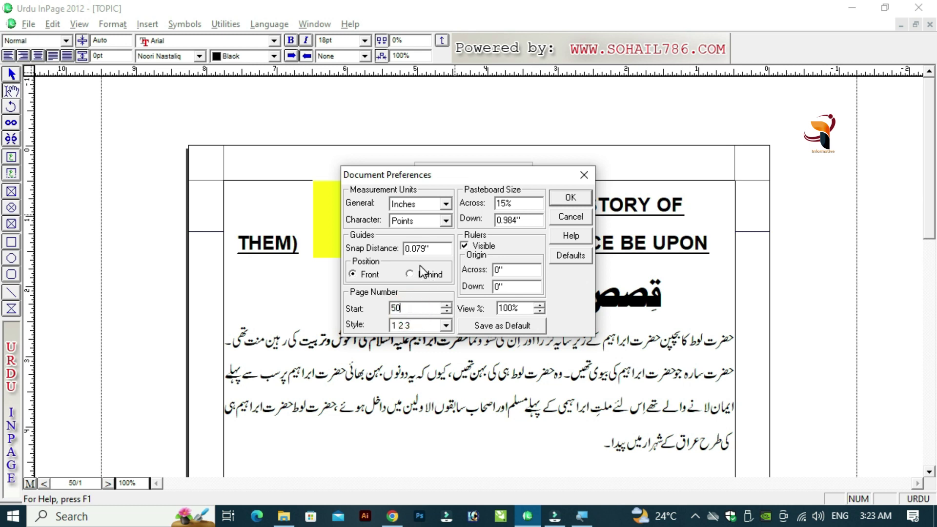
drag(455, 180, 458, 246)
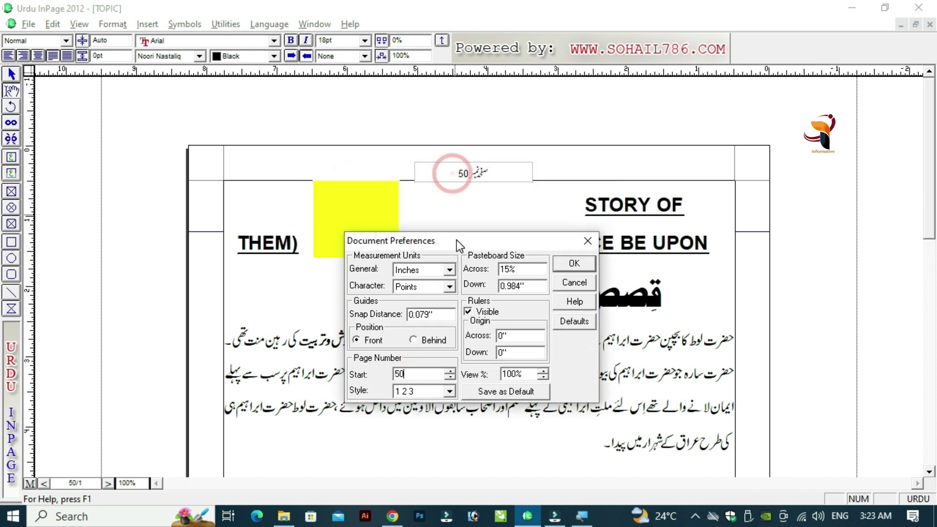
click(416, 374)
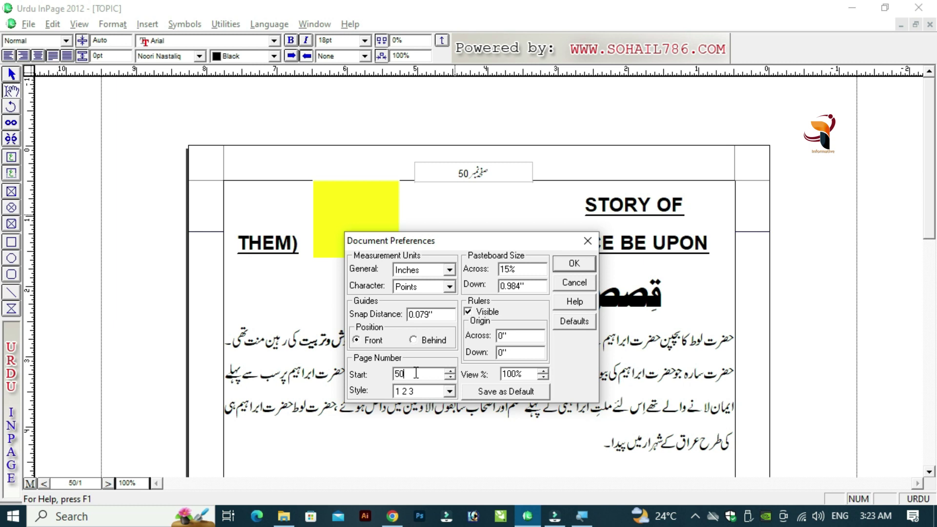
click(416, 373)
double_click(416, 374)
click(410, 373)
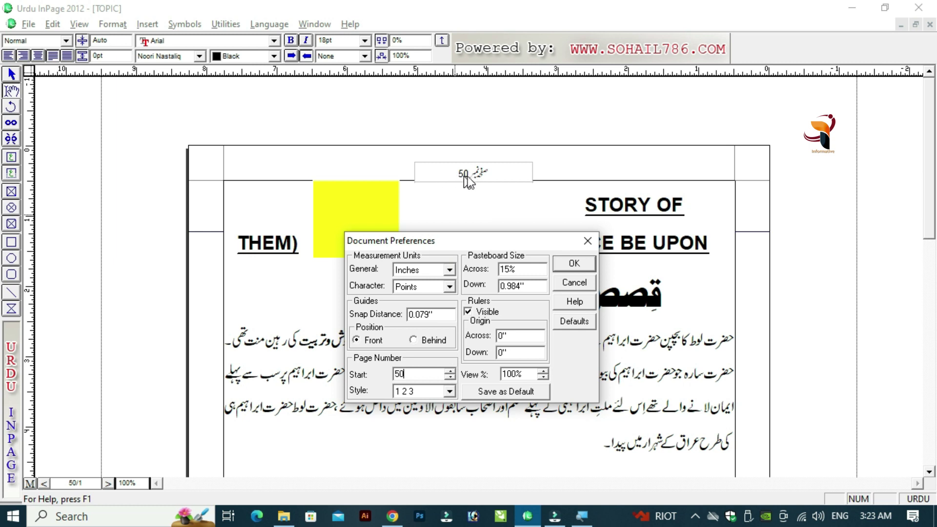
click(449, 393)
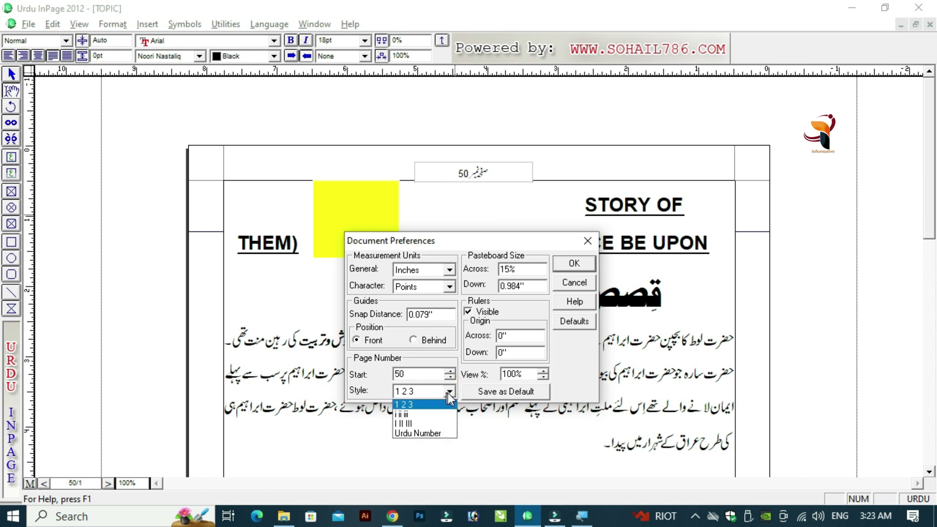
click(431, 433)
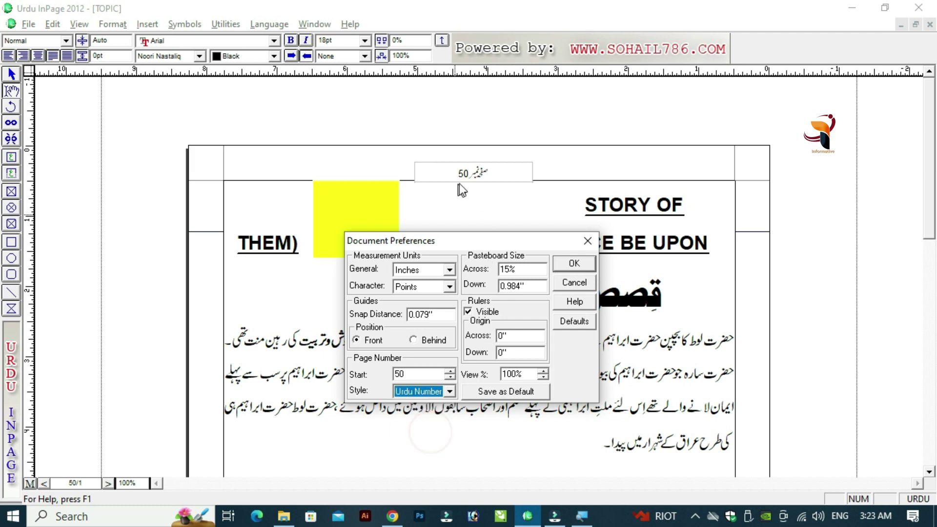
click(575, 264)
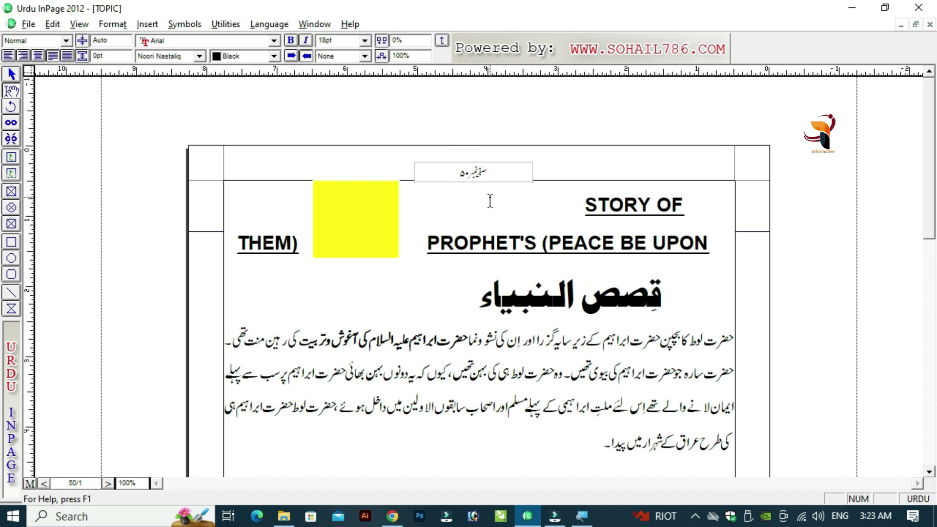
Step: Review the available page number styles in the document preferences, and close them without applying a change
key(ctrl+y)
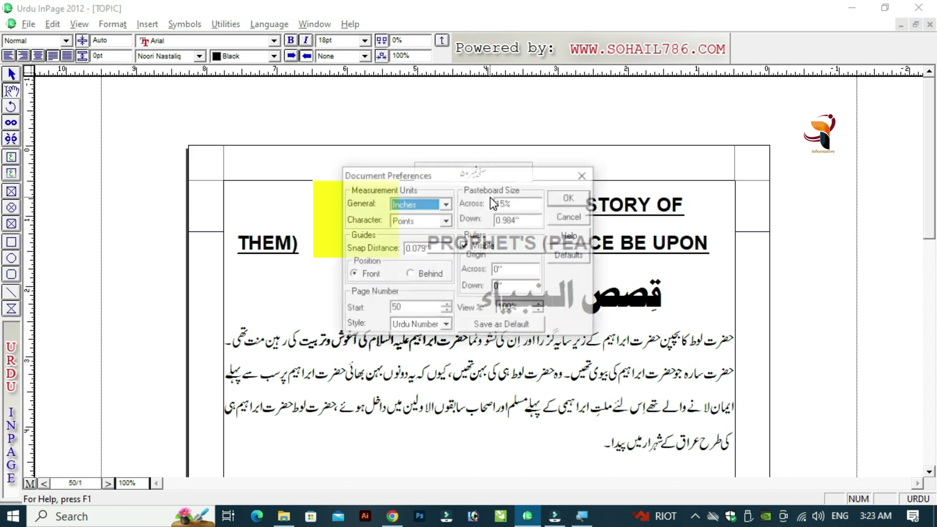
click(446, 326)
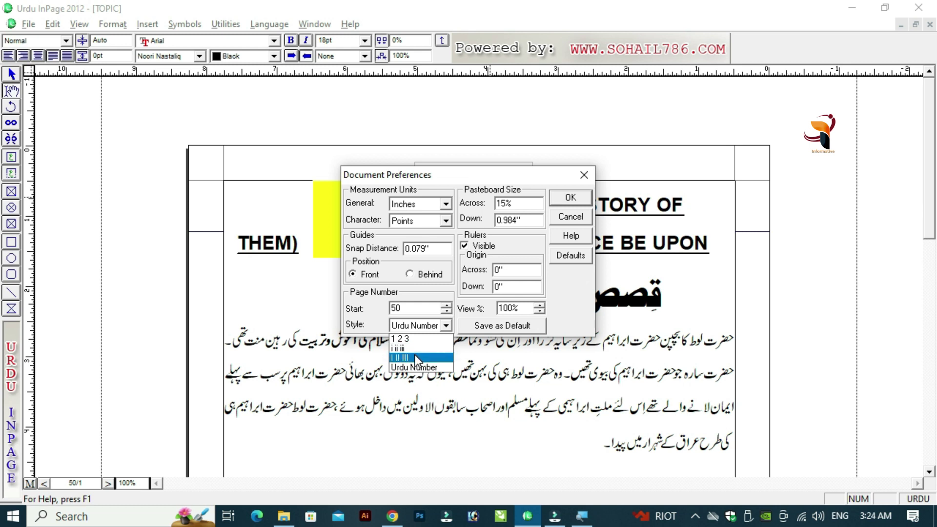
click(561, 220)
click(561, 220)
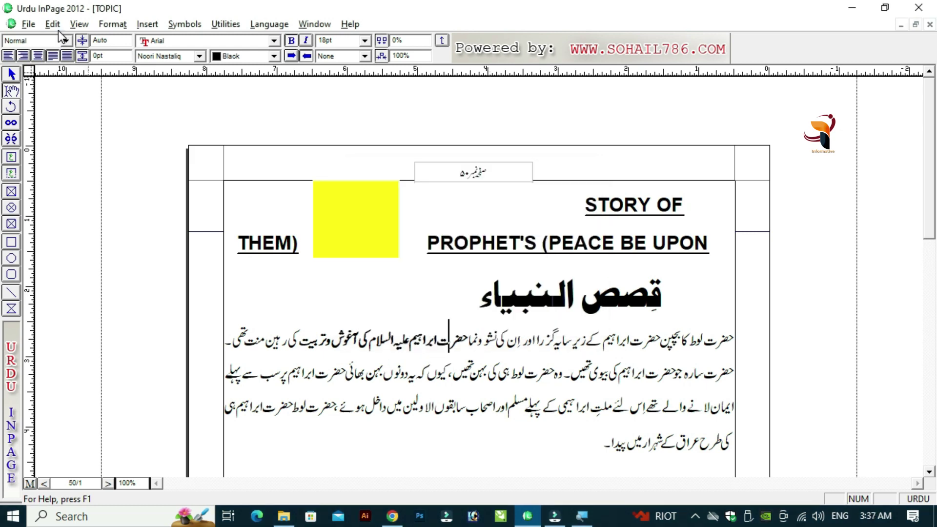
Step: Check the document preferences without changing them, and view the page at 50% and at 100%
click(53, 24)
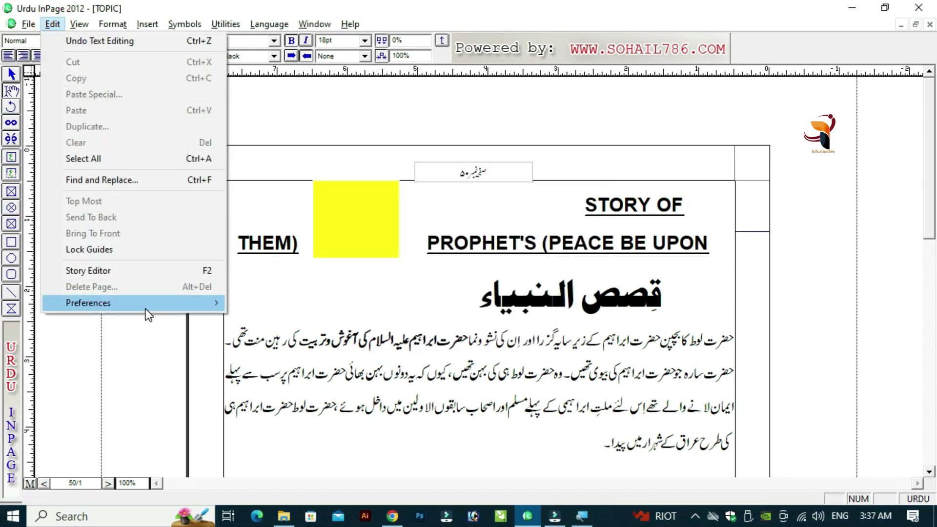
click(145, 306)
click(287, 318)
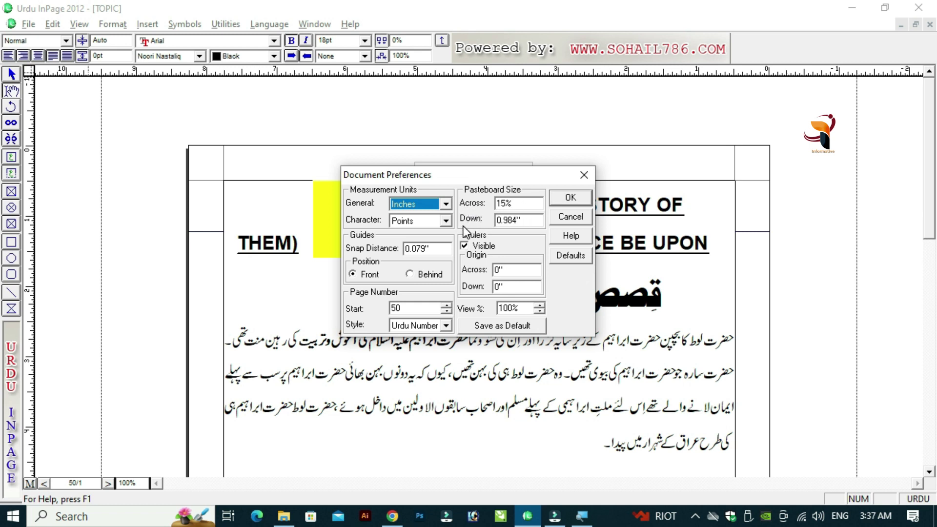
click(566, 219)
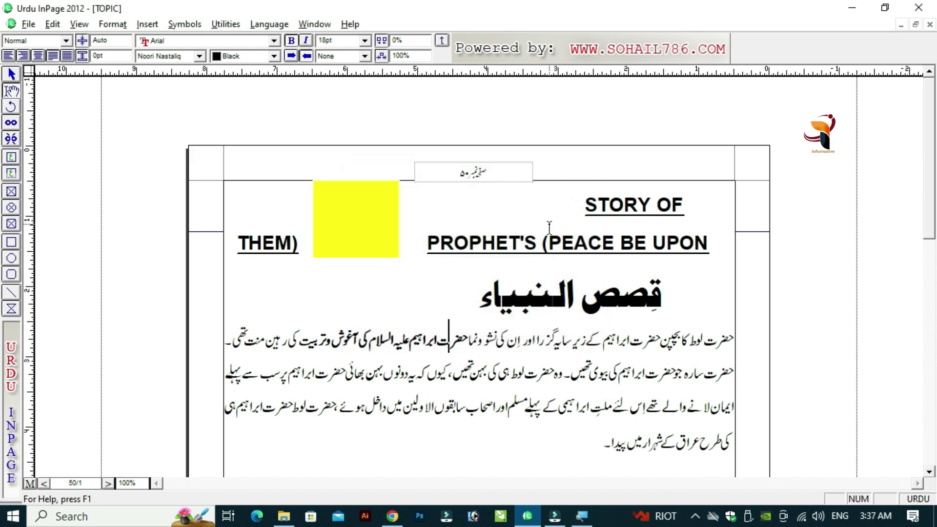
key(ctrl+5)
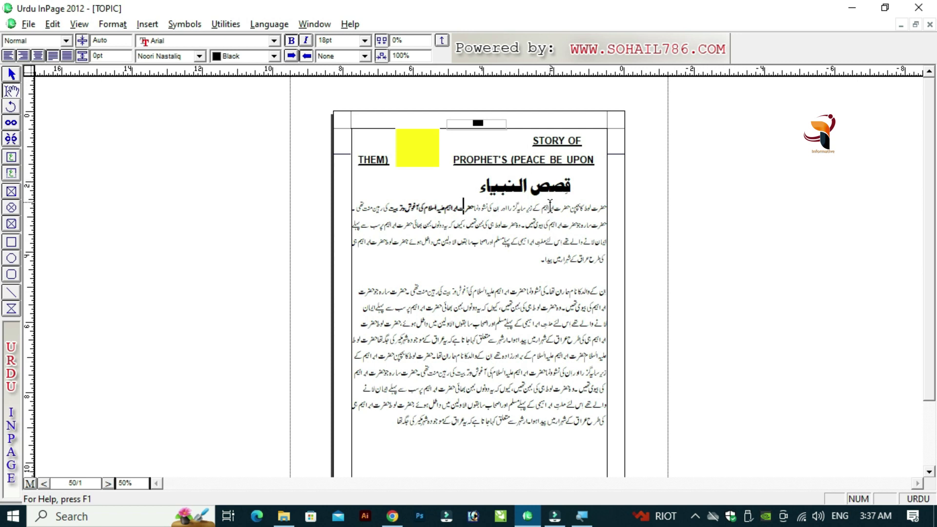
key(ctrl+1)
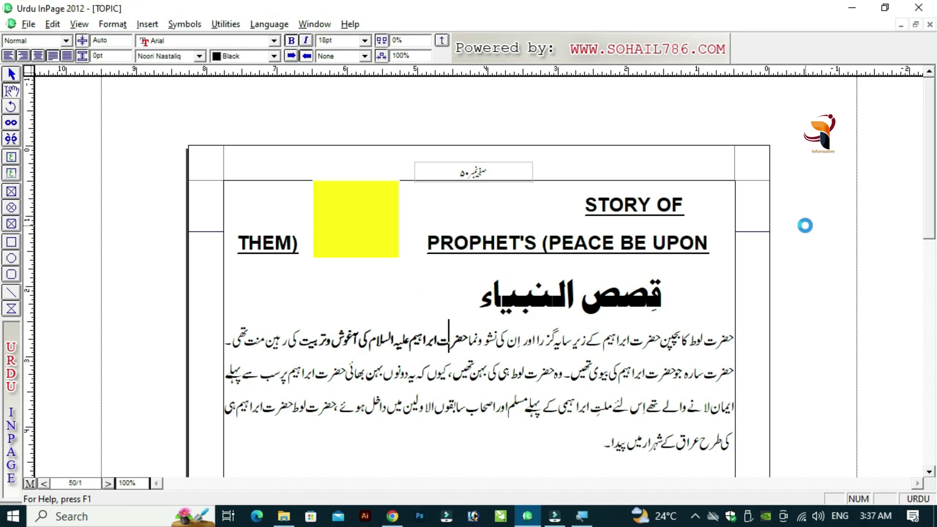
Step: Try the ruler visibility option off and on in the document preferences, and apply them with the rulers visible
key(ctrl+y)
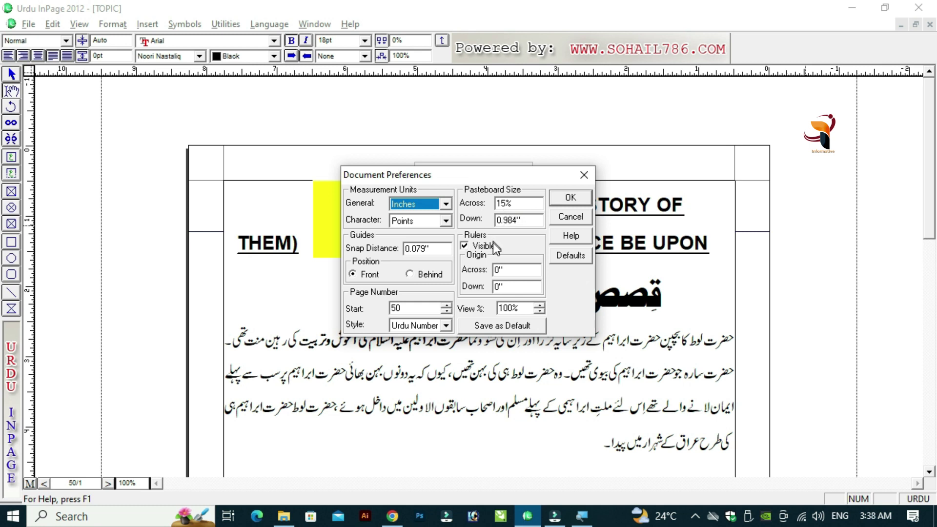
click(465, 248)
click(465, 248)
click(466, 248)
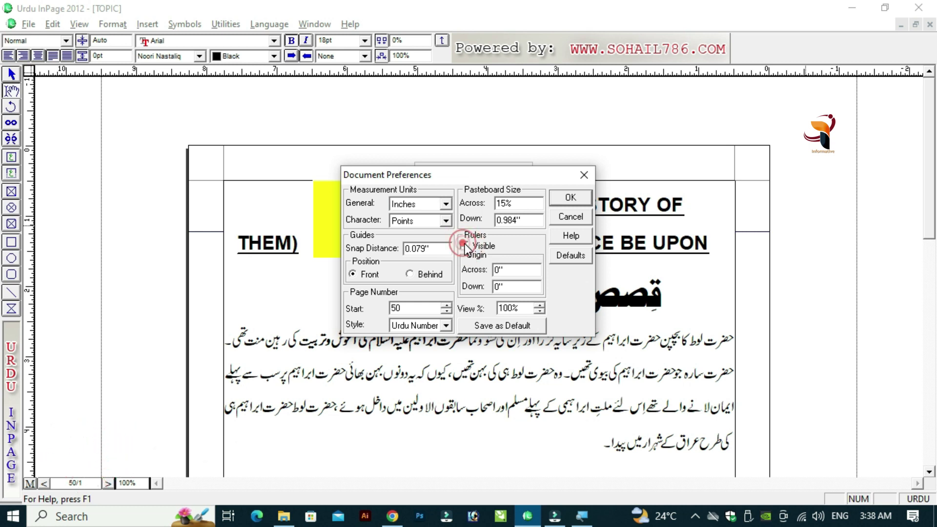
click(465, 248)
click(569, 198)
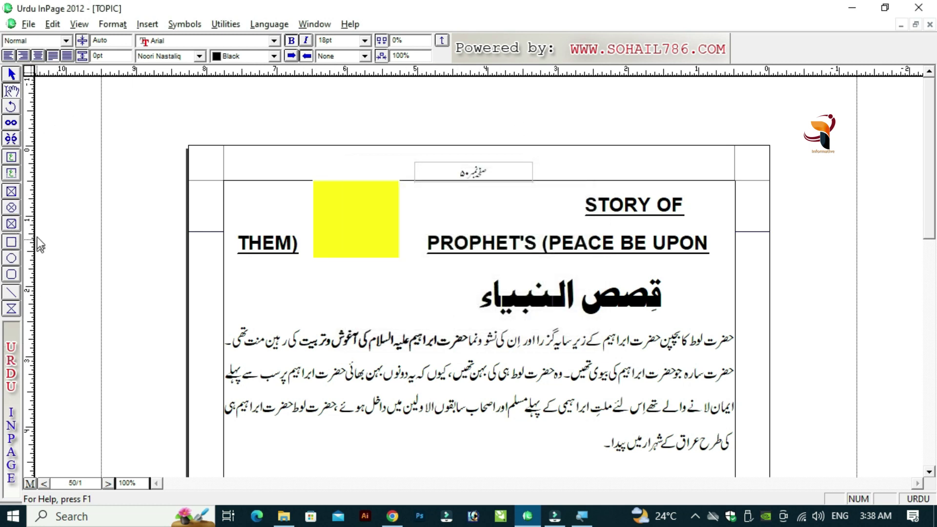
Step: Hide the rulers through the document preferences and apply the change
click(546, 213)
click(546, 211)
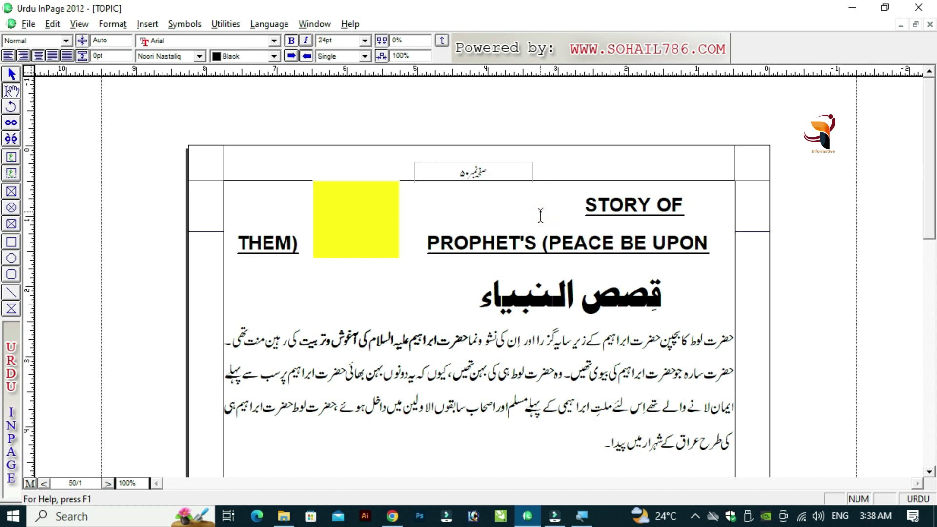
click(541, 213)
key(ctrl+k)
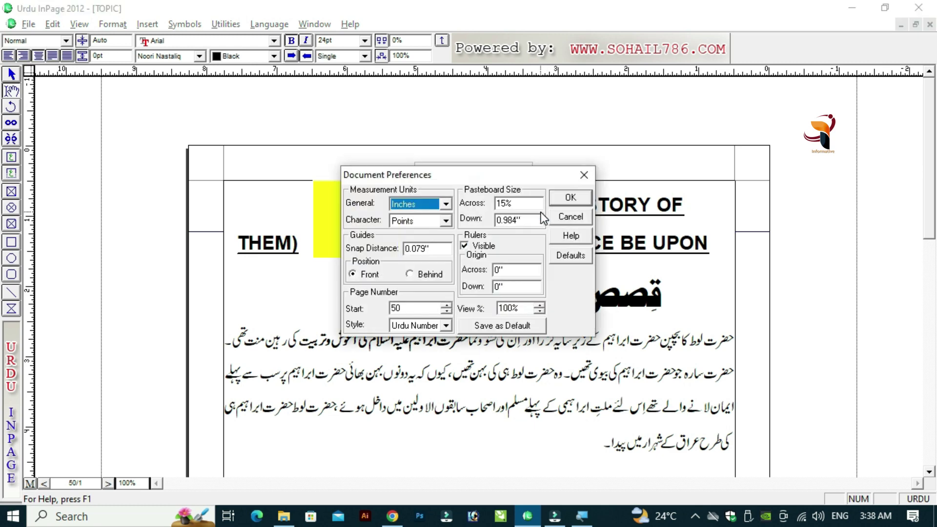
click(464, 247)
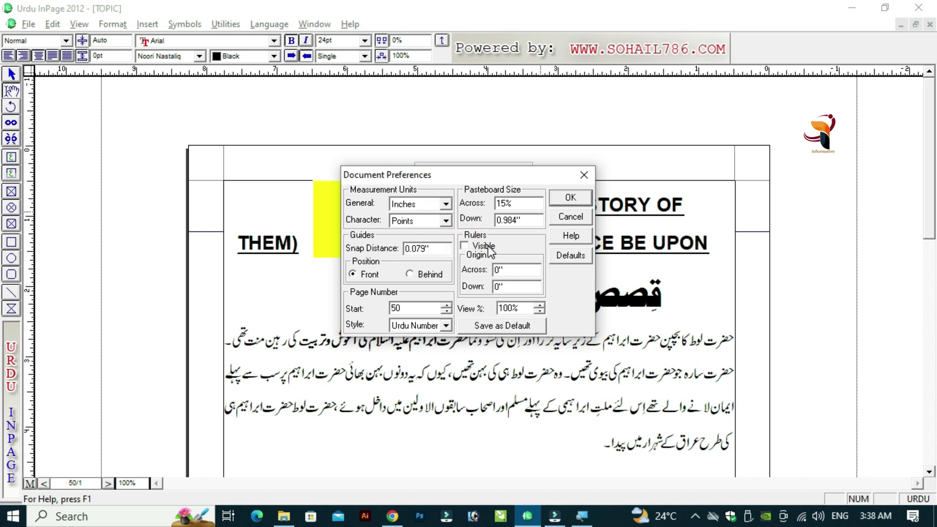
click(567, 195)
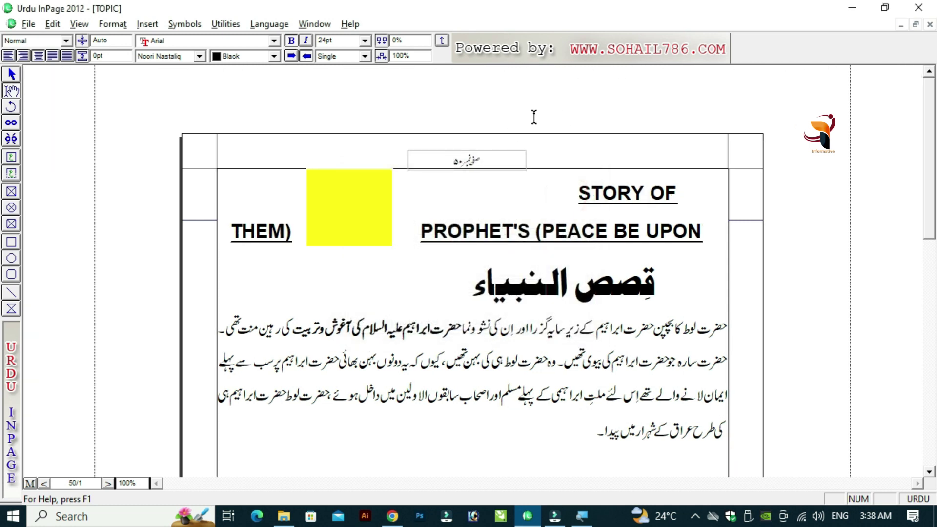
Step: Make the rulers visible through the document preferences and apply the change
key(ctrl+y)
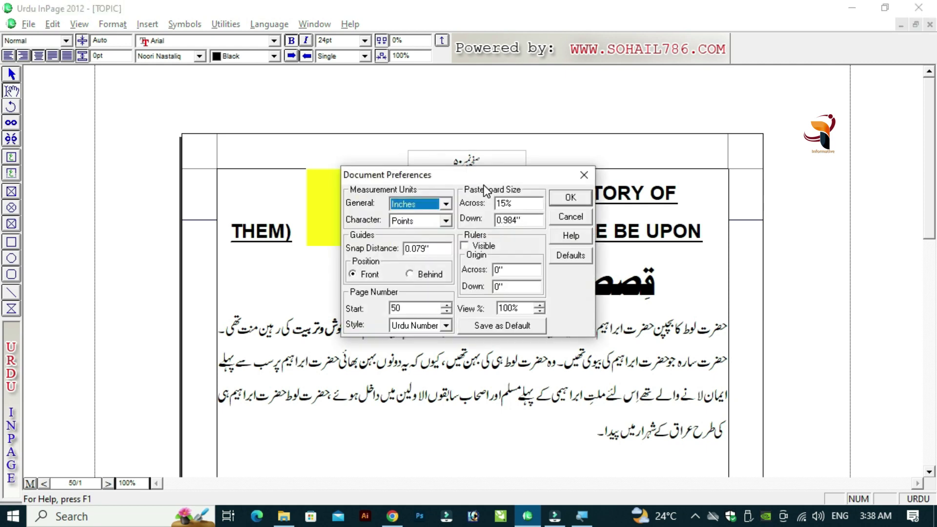
click(465, 247)
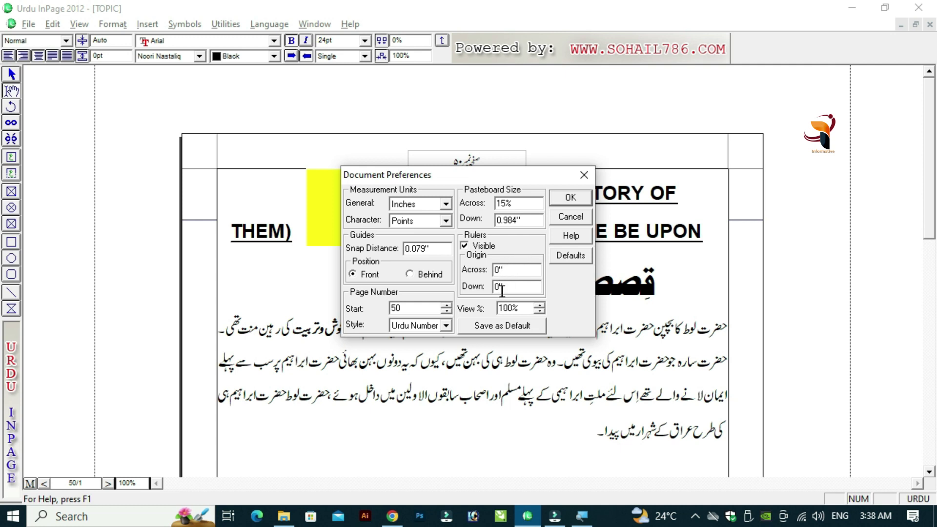
click(571, 197)
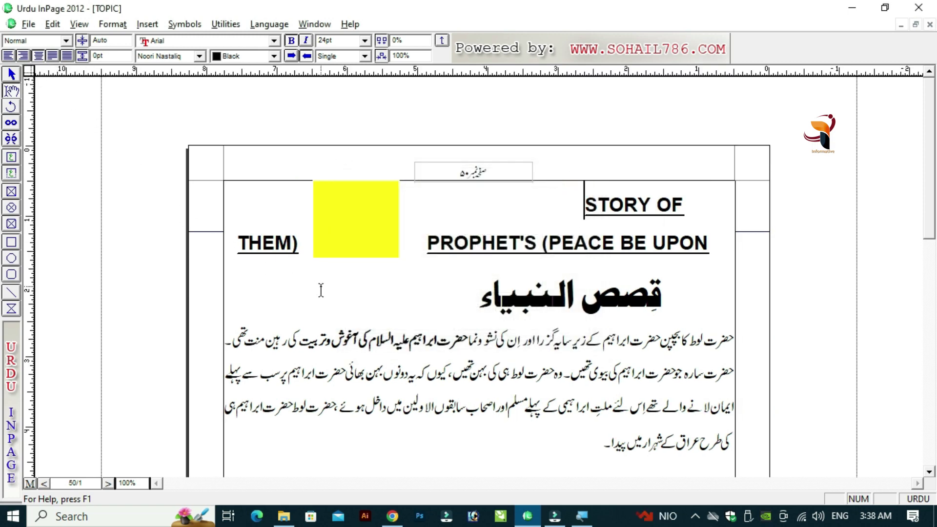
Step: Check the view percentage in the document preferences and the page's zoom value without changing either
key(ctrl+y)
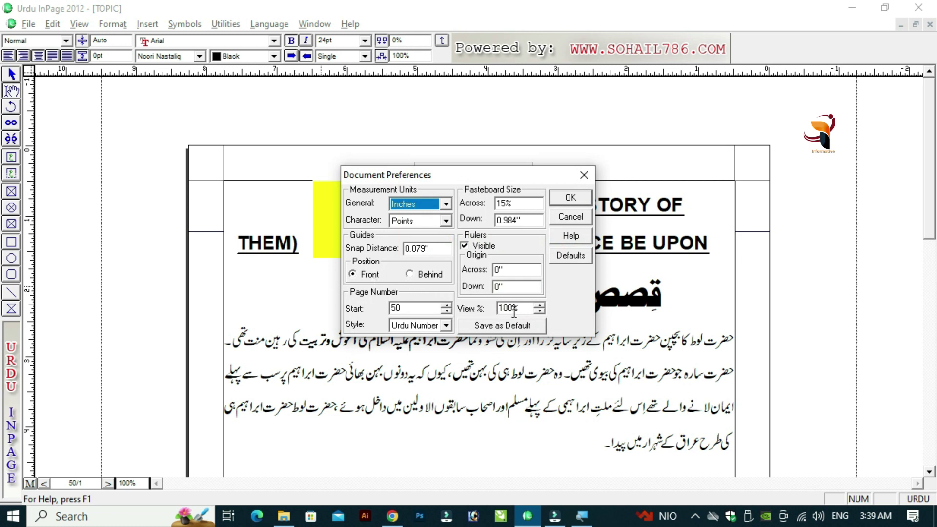
click(567, 199)
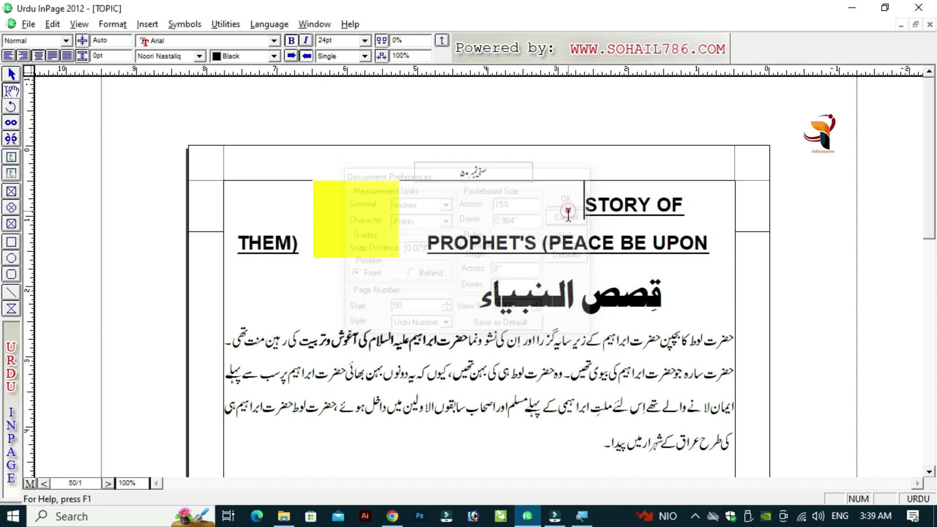
click(492, 338)
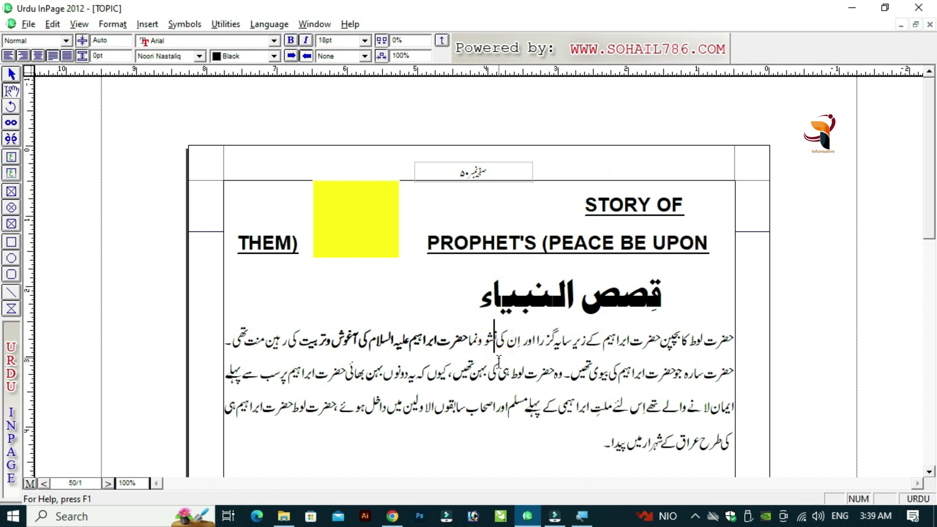
click(128, 483)
double_click(481, 452)
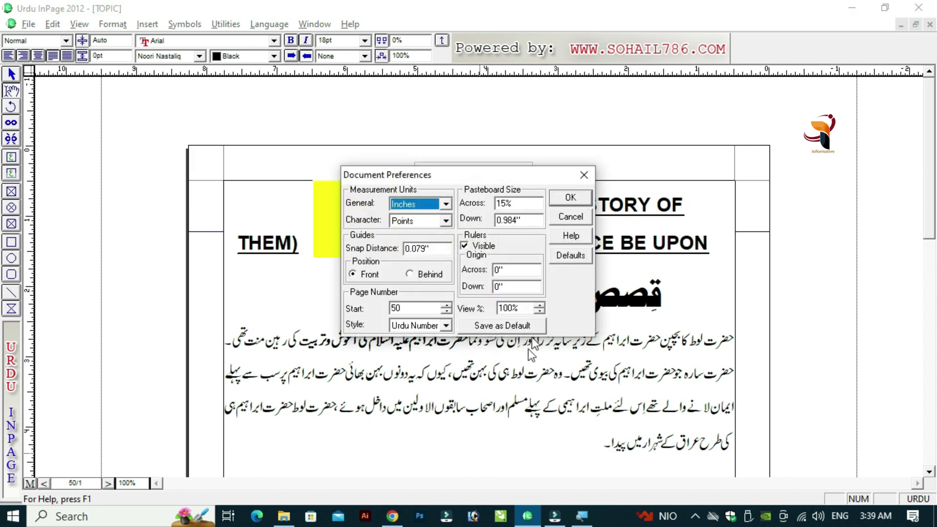
Step: Set the view percentage to 120 in the document preferences and apply it
click(508, 308)
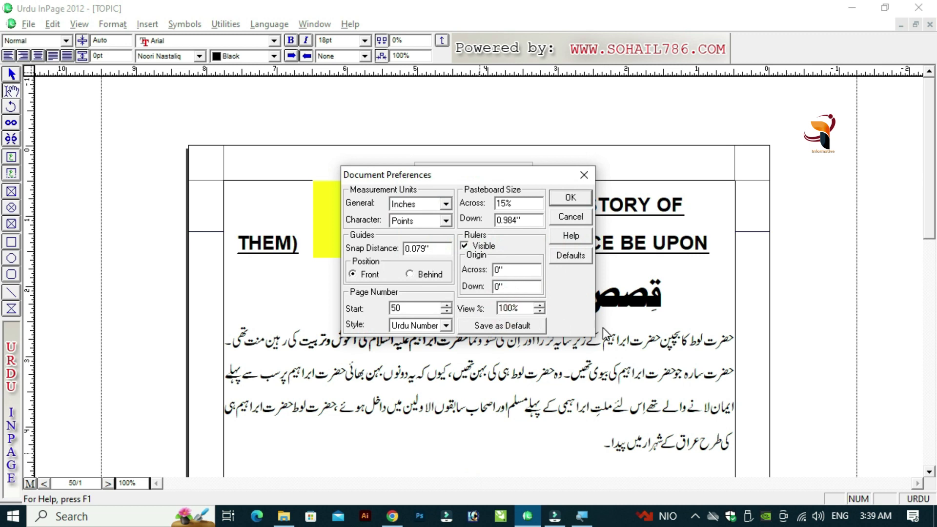
key(shift+Left)
key(shift+Left)
key(shift+Left)
text(1120)
key(BackSpace)
click(579, 198)
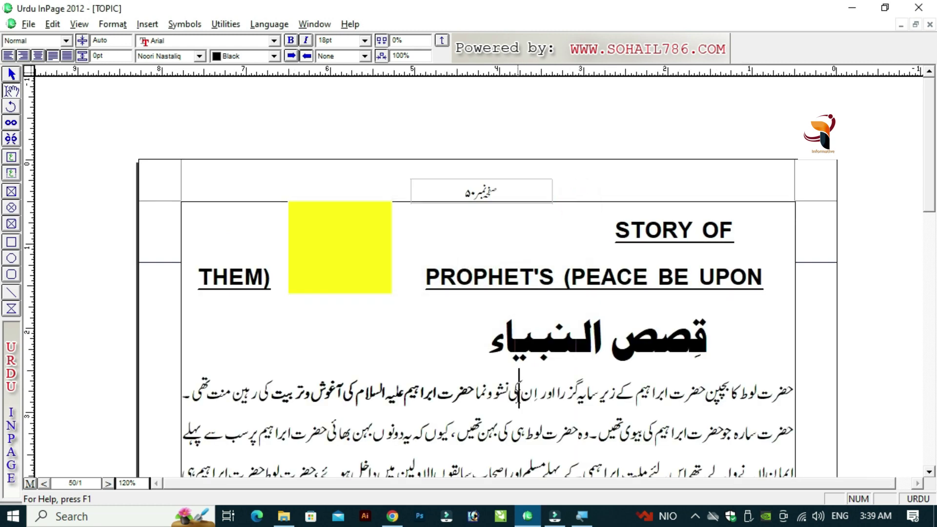
Step: View the Urdu body text at 50%, at 100% and at 200% zoom
click(499, 398)
click(339, 436)
click(514, 420)
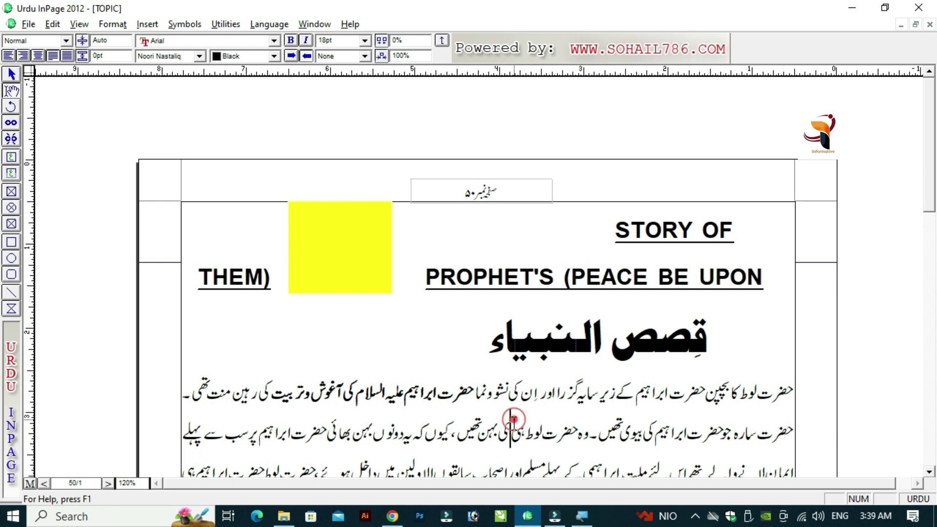
key(ctrl+5)
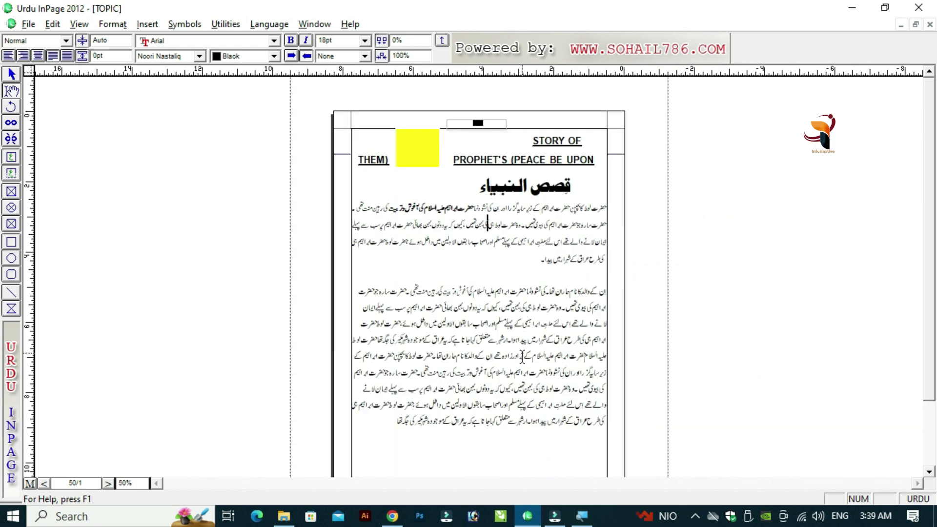
key(ctrl+1)
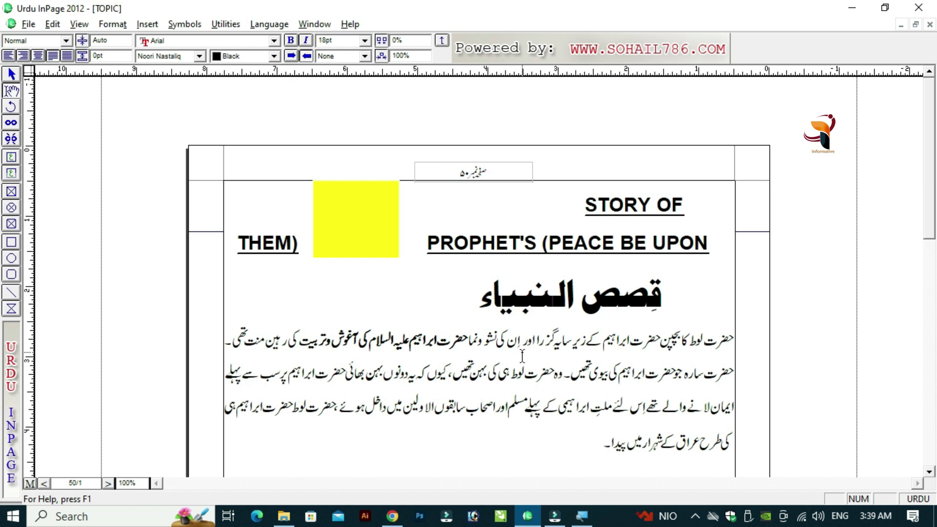
click(479, 378)
key(ctrl+2)
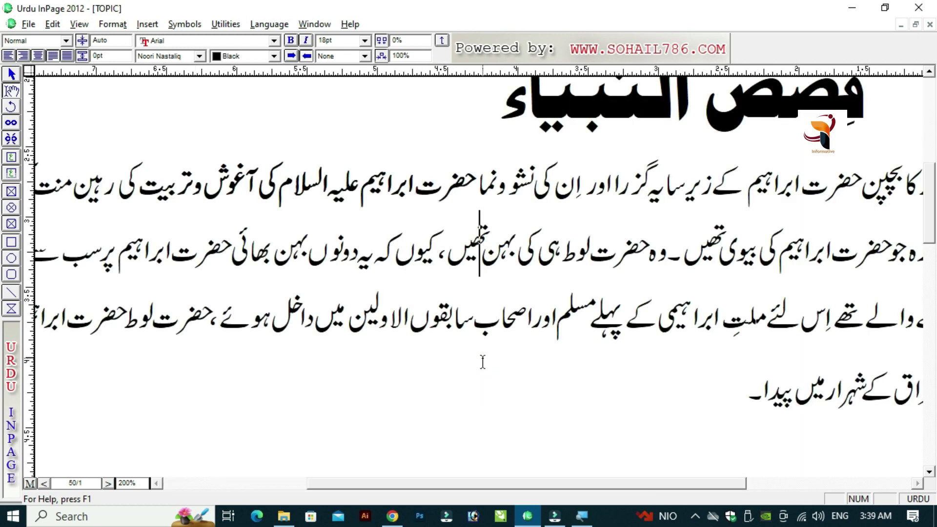
Step: Try a view percentage of 100 in the document preferences, cancel it, and view the page at 50%
key(ctrl+y)
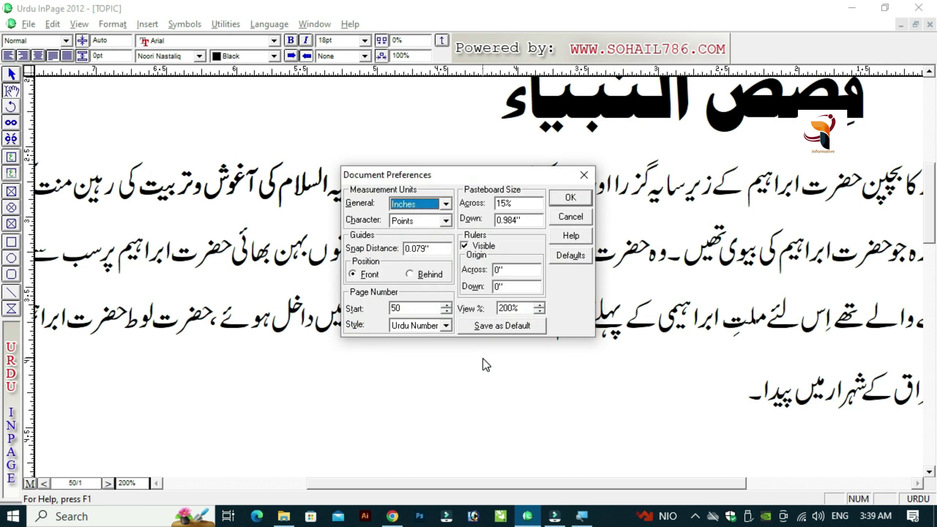
click(523, 308)
double_click(513, 308)
text(10)
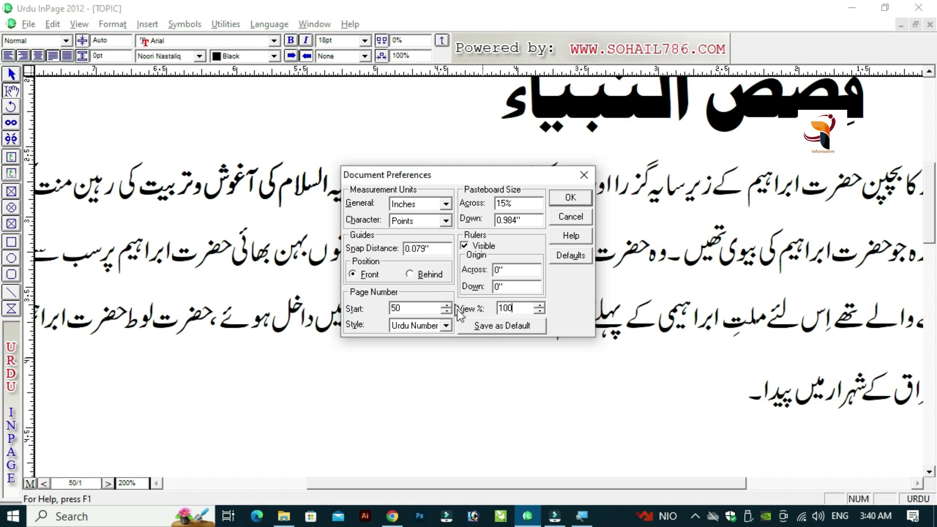
click(569, 220)
key(ctrl+5)
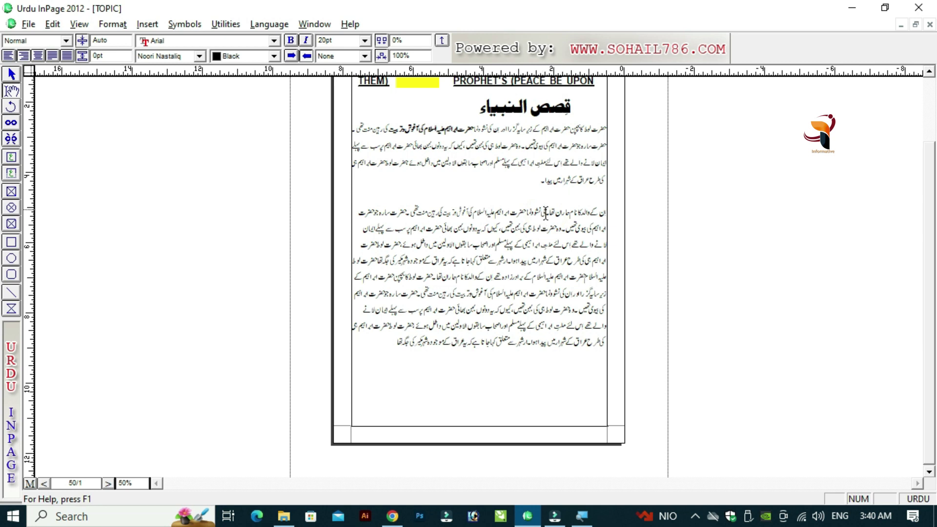
click(545, 211)
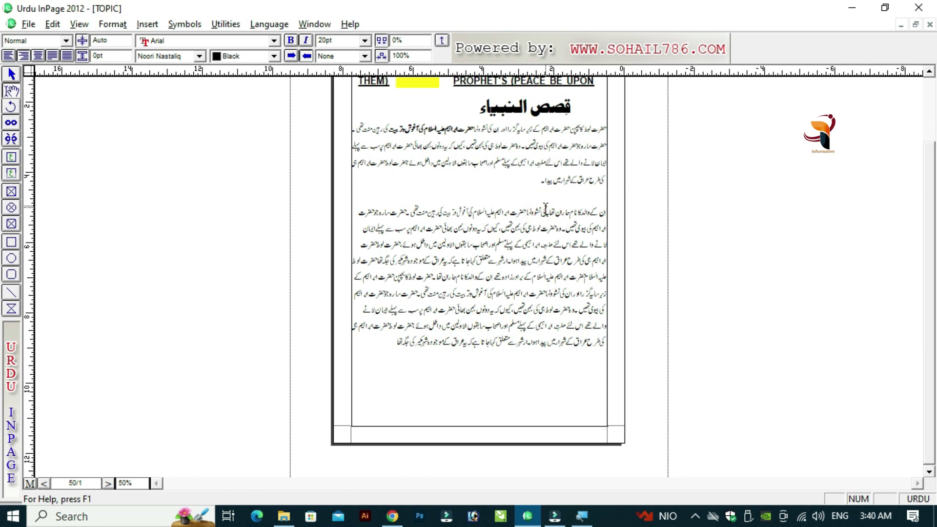